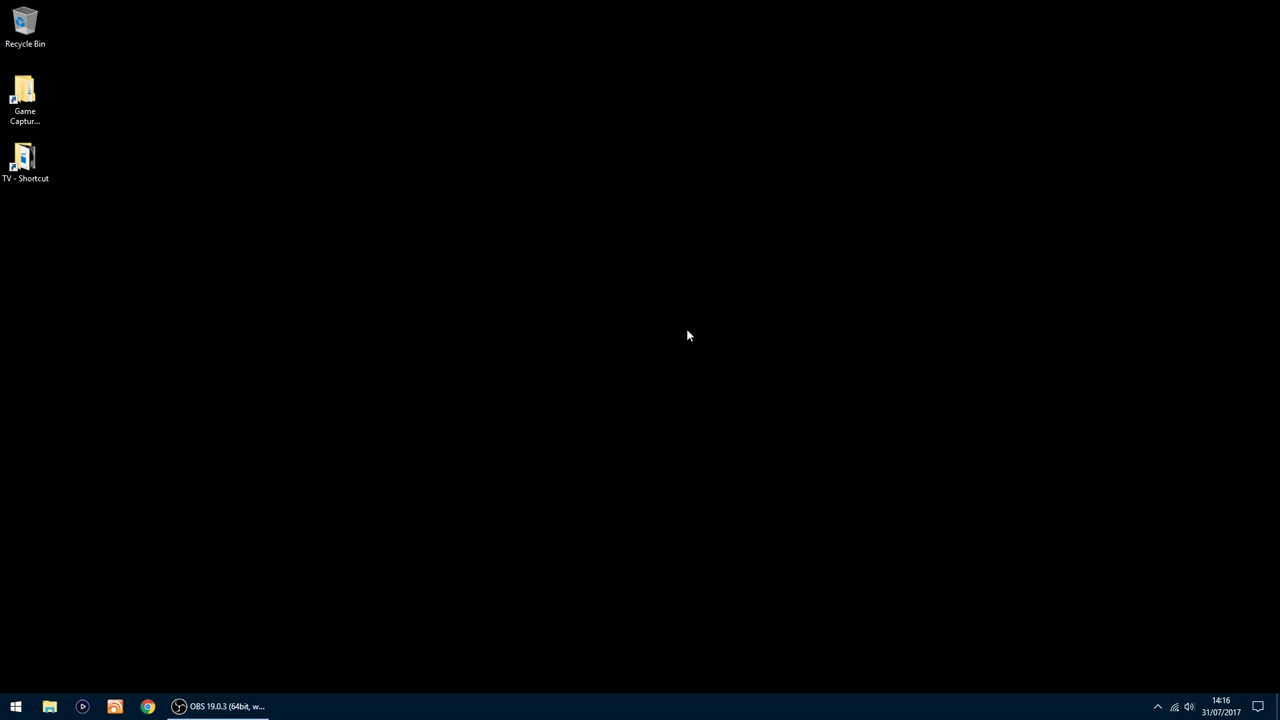
# Open the bookmarked piCorePlayer page in Chrome and go to its Logitech Media Server (LMS) settings.
pyautogui.click(148, 706)
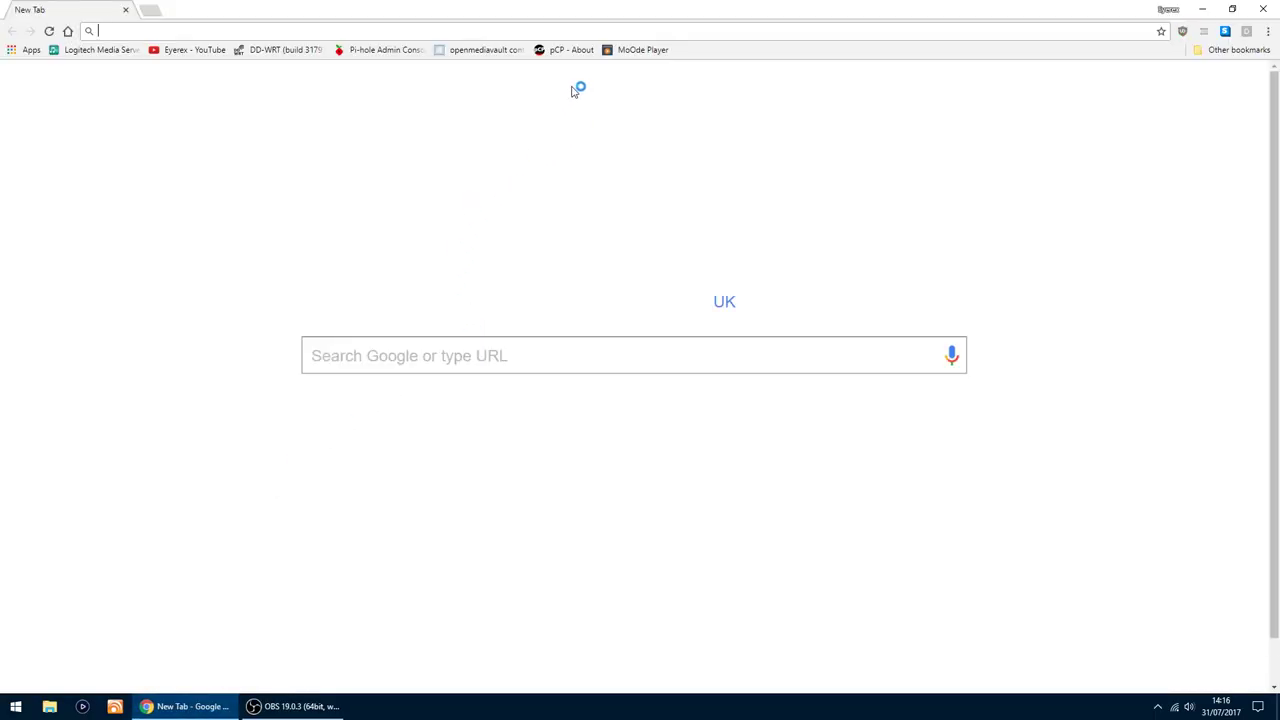
pyautogui.click(566, 50)
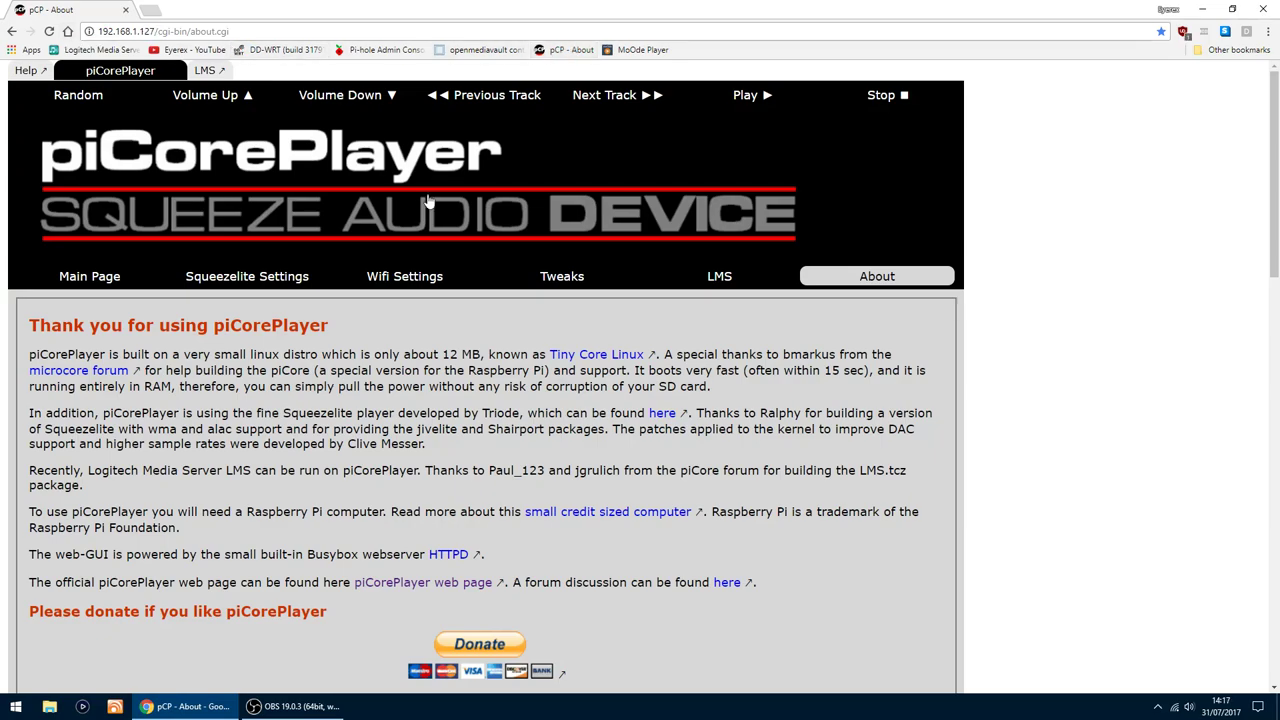
pyautogui.click(720, 283)
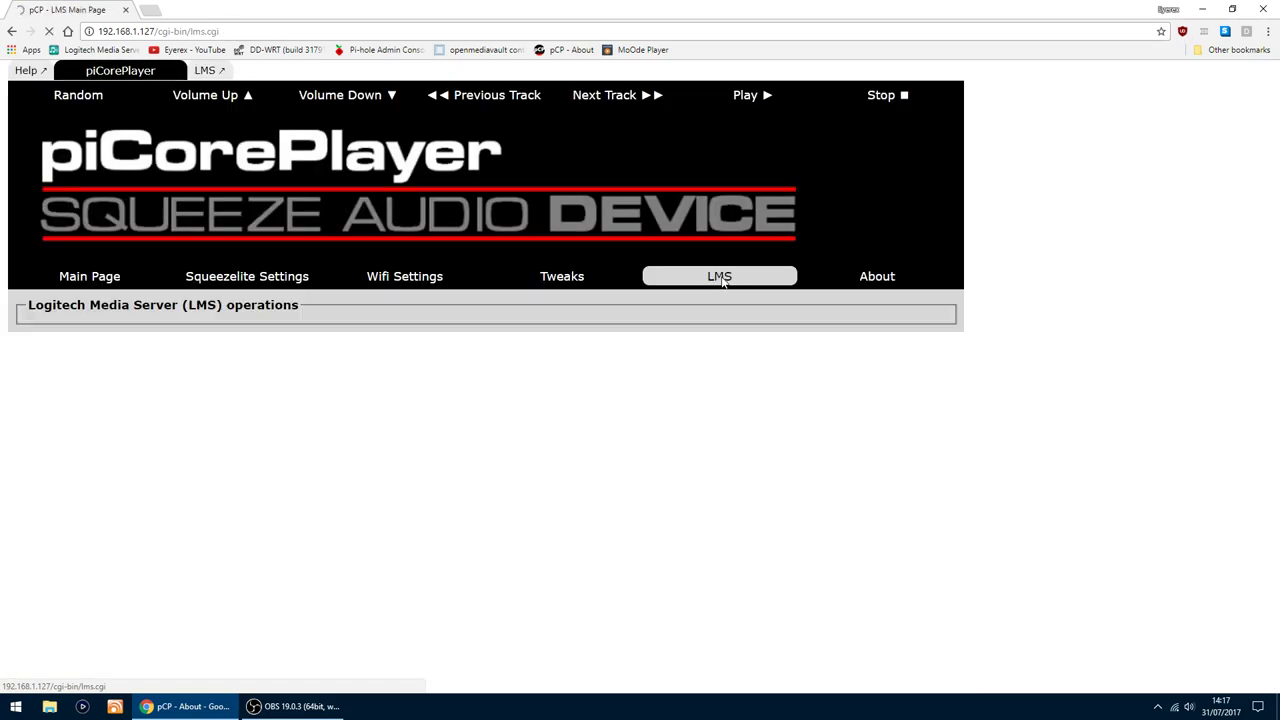
# Enable the Seagate Backup Plus USB disk with mount point /mnt/Root, apply the USB mount and return to the LMS settings.
pyautogui.scroll(-5, 734, 288)
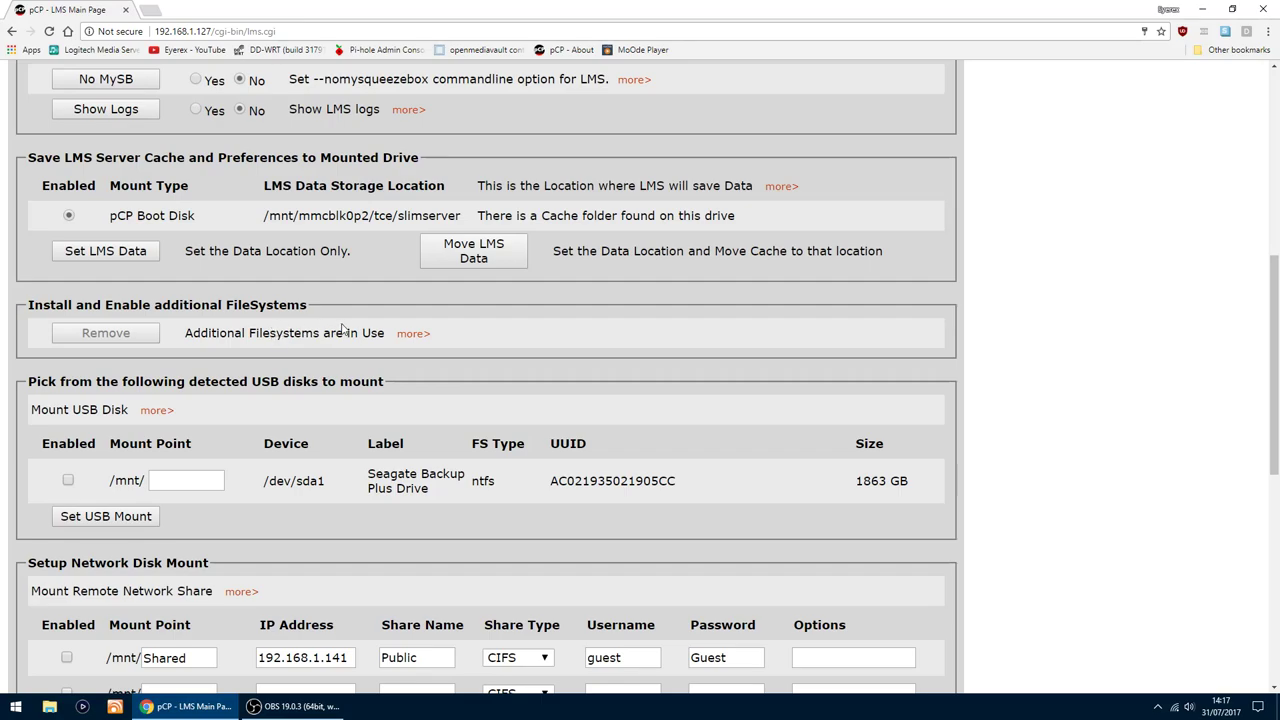
pyautogui.scroll(-1, 340, 335)
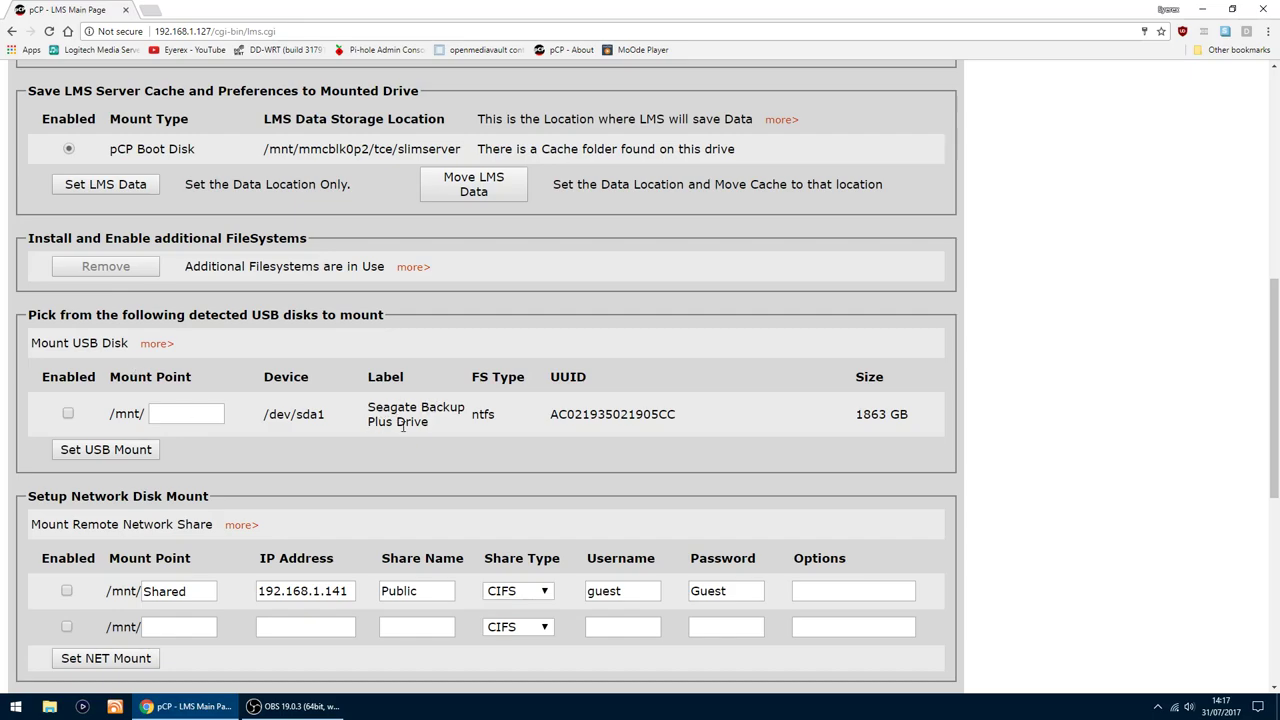
pyautogui.click(185, 418)
pyautogui.write('Rott')
pyautogui.press('BackSpace')
pyautogui.write('ot')
pyautogui.click(68, 415)
pyautogui.click(97, 450)
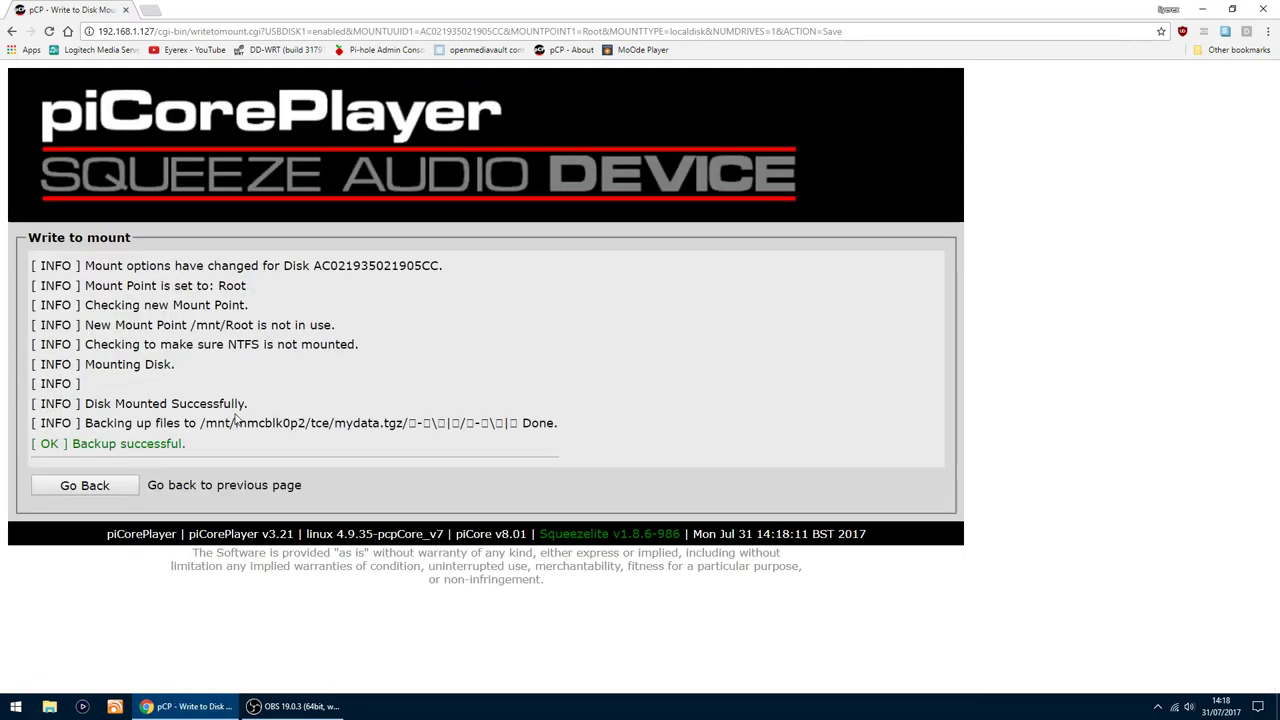
pyautogui.click(90, 490)
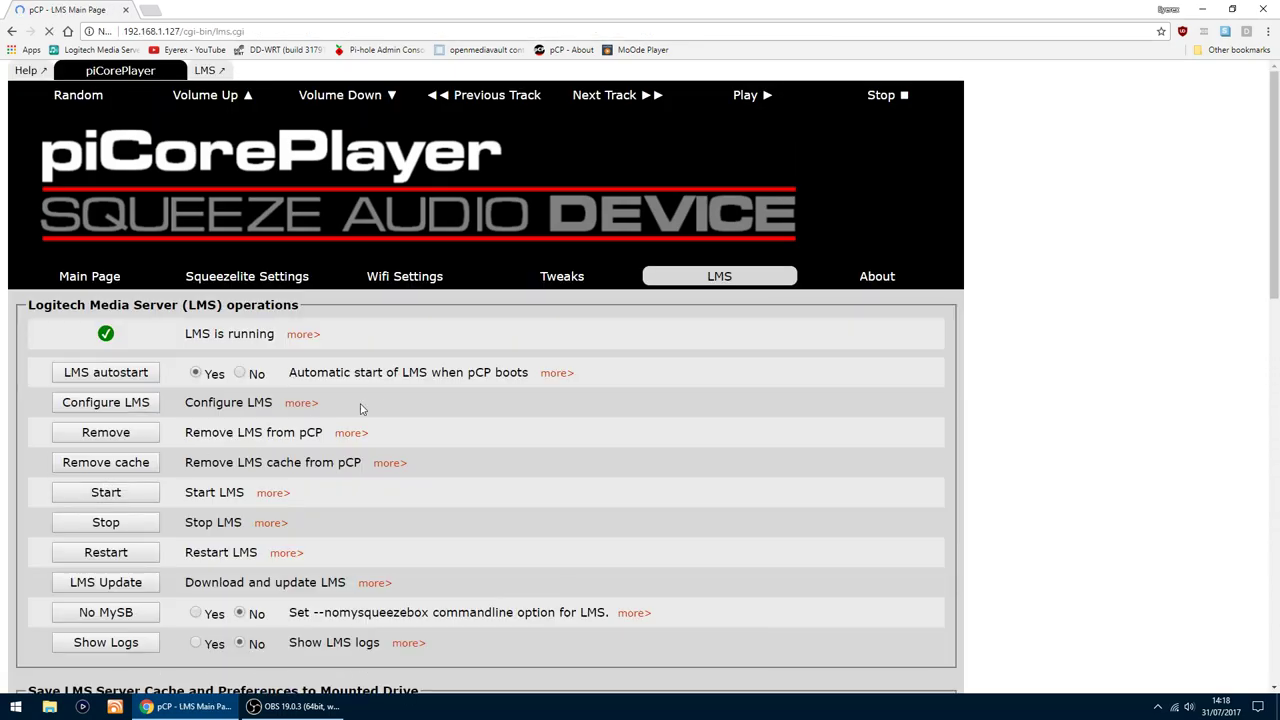
# Set the Samba server name to PiMusic and the server workgroup to Workgroup.
pyautogui.scroll(-6, 395, 402)
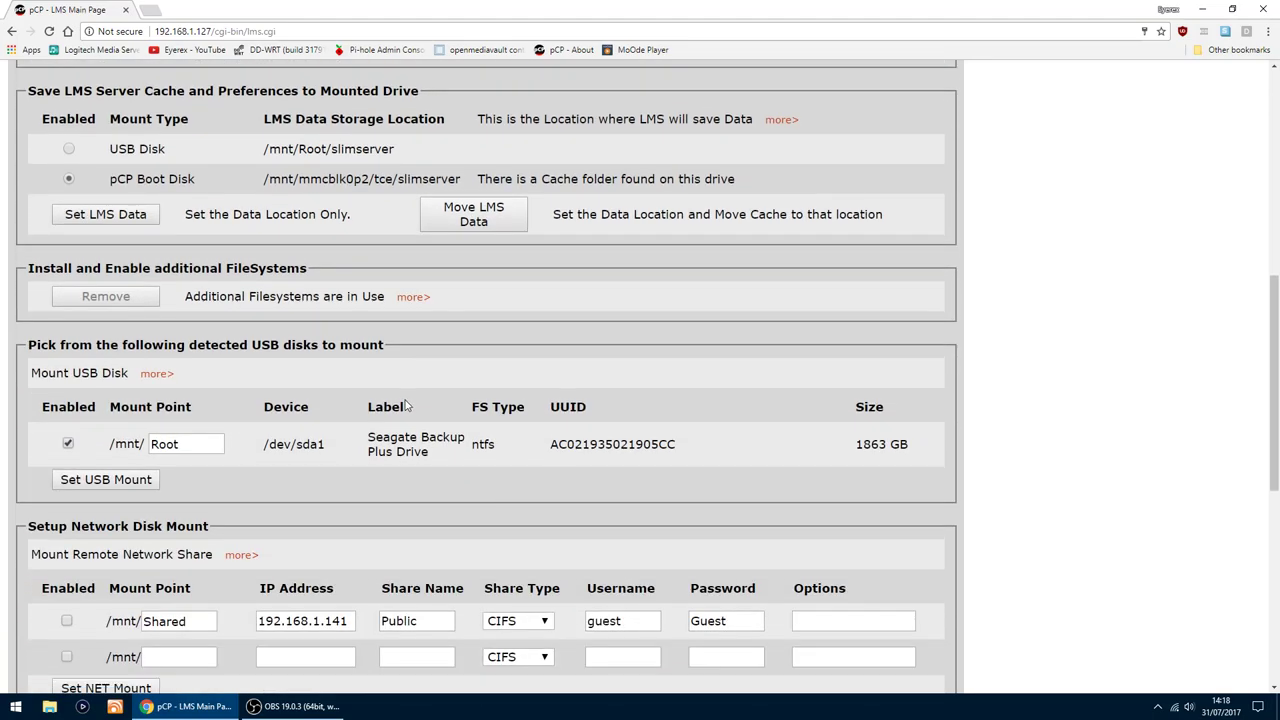
pyautogui.scroll(-5, 407, 406)
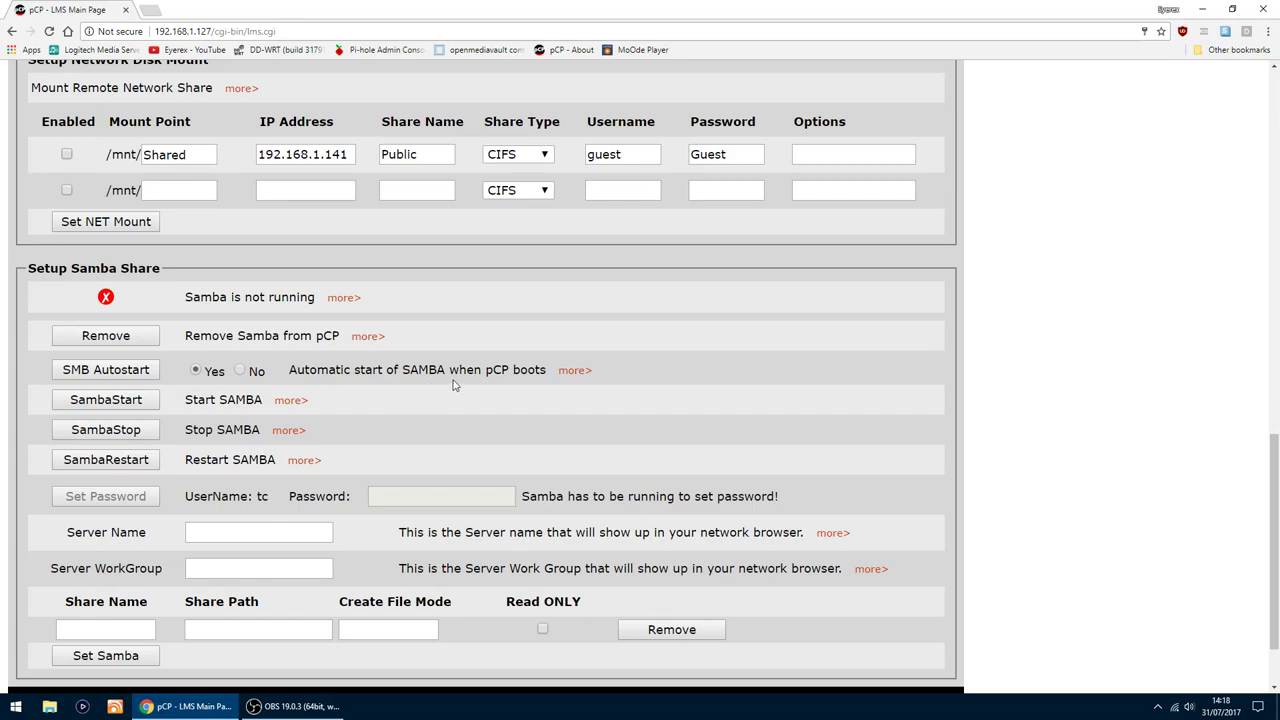
pyautogui.scroll(-1, 434, 394)
pyautogui.click(243, 435)
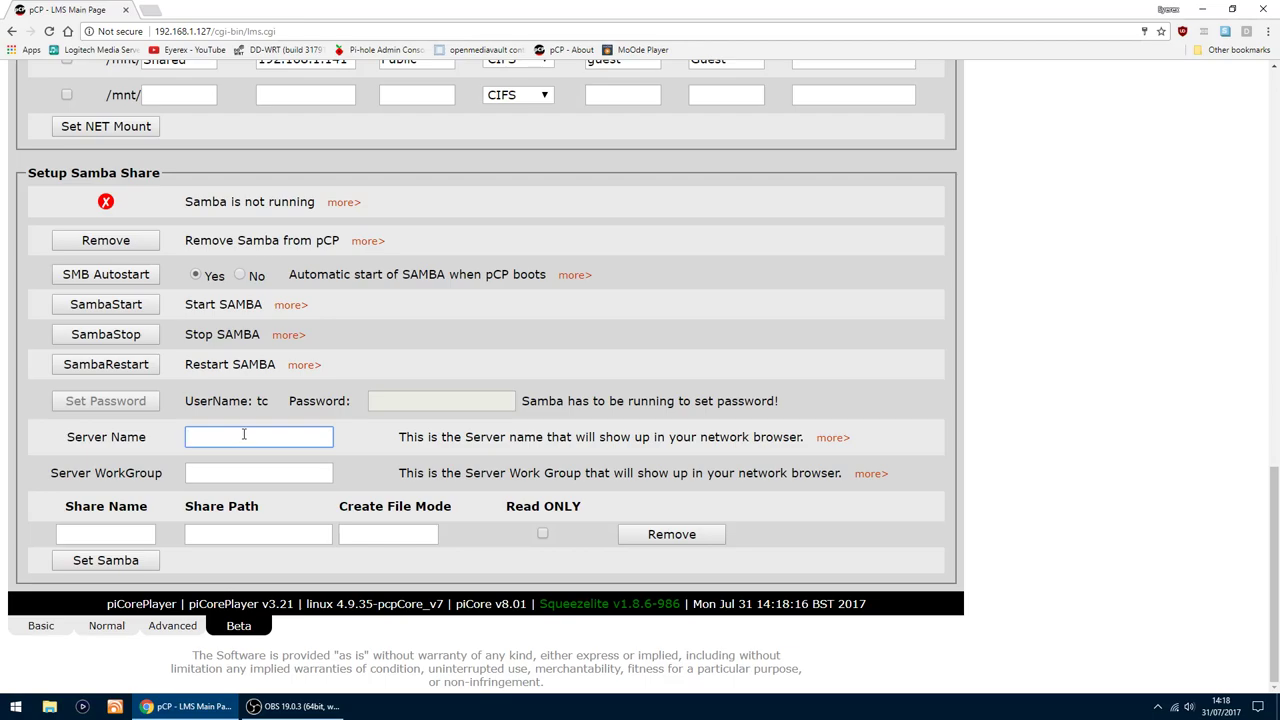
pyautogui.write('PiMusic')
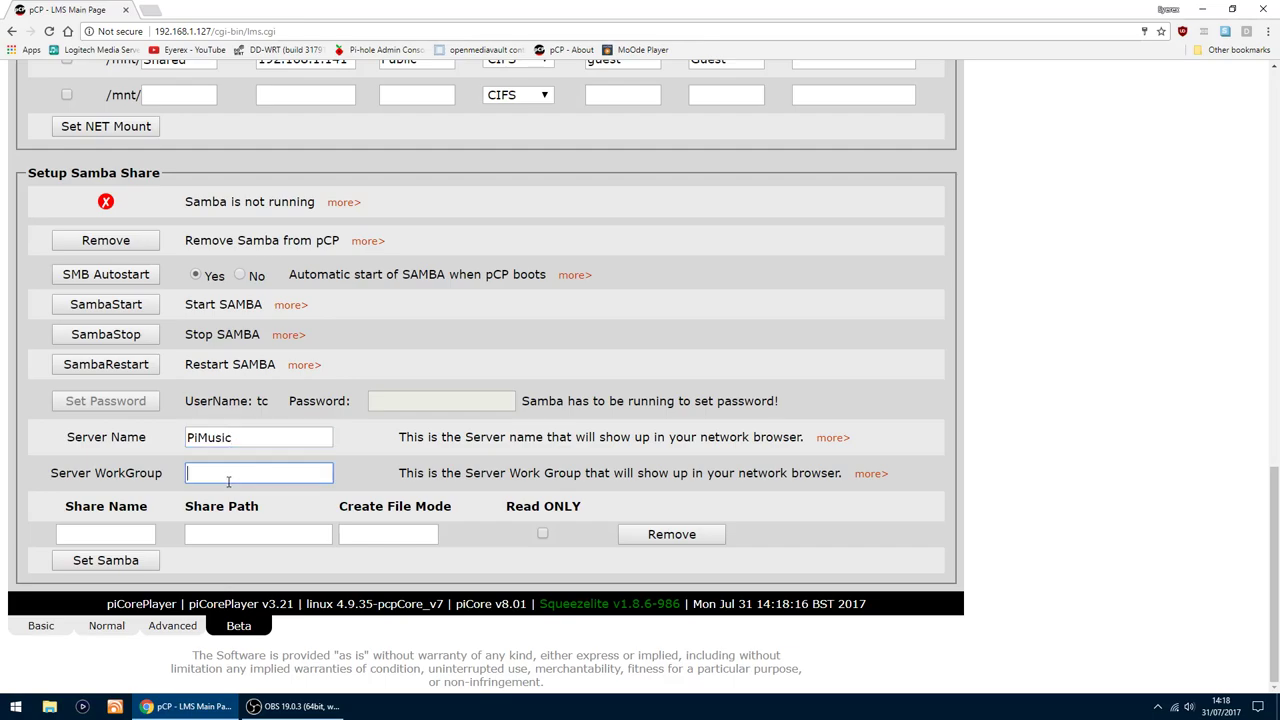
pyautogui.click(228, 480)
pyautogui.write('Workgroup')
# Add a Samba share named PiMusic with the path /mnt/Root, save the Samba configuration and return to the LMS settings.
pyautogui.click(88, 535)
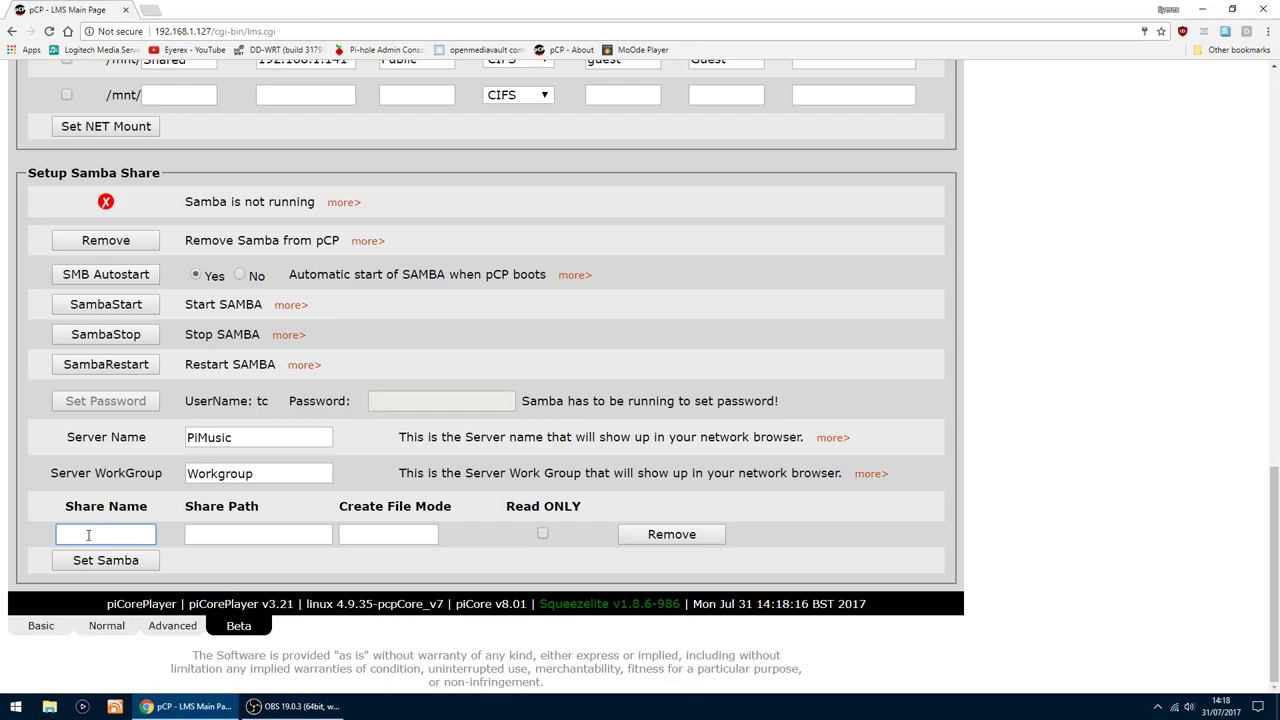
pyautogui.write('PiMusic')
pyautogui.click(216, 531)
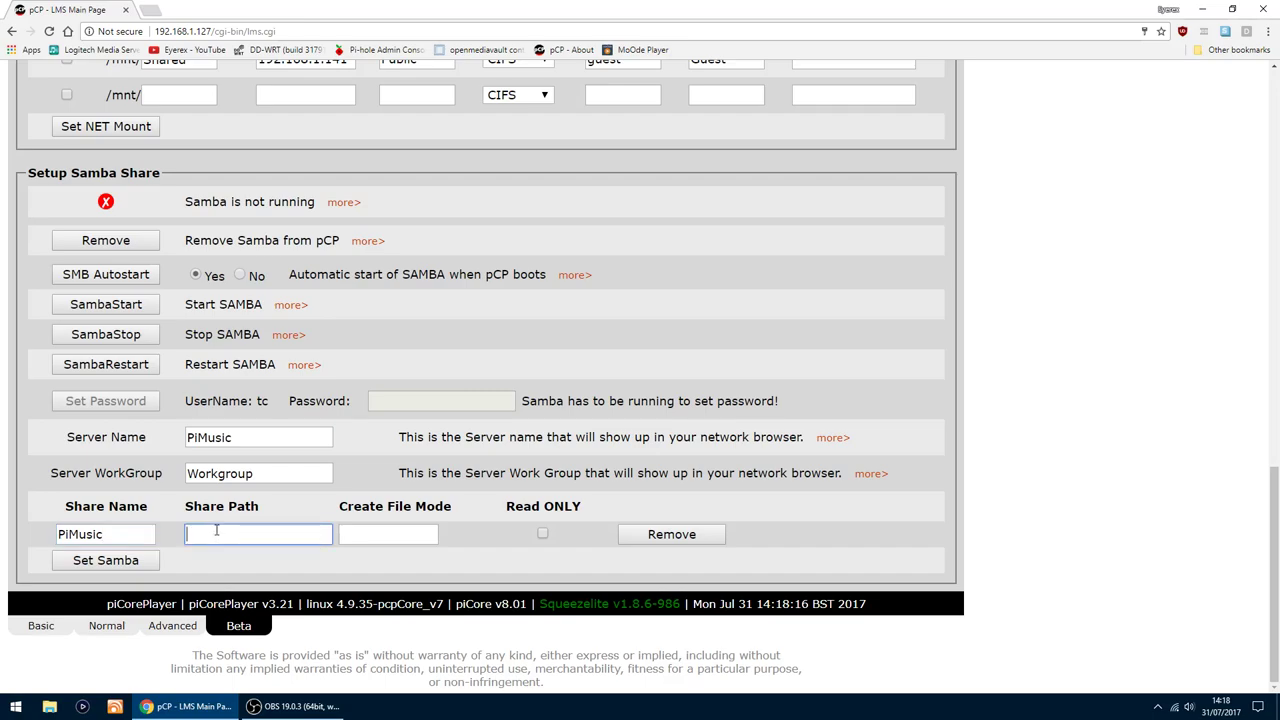
pyautogui.write('/mnt/Root')
pyautogui.click(105, 561)
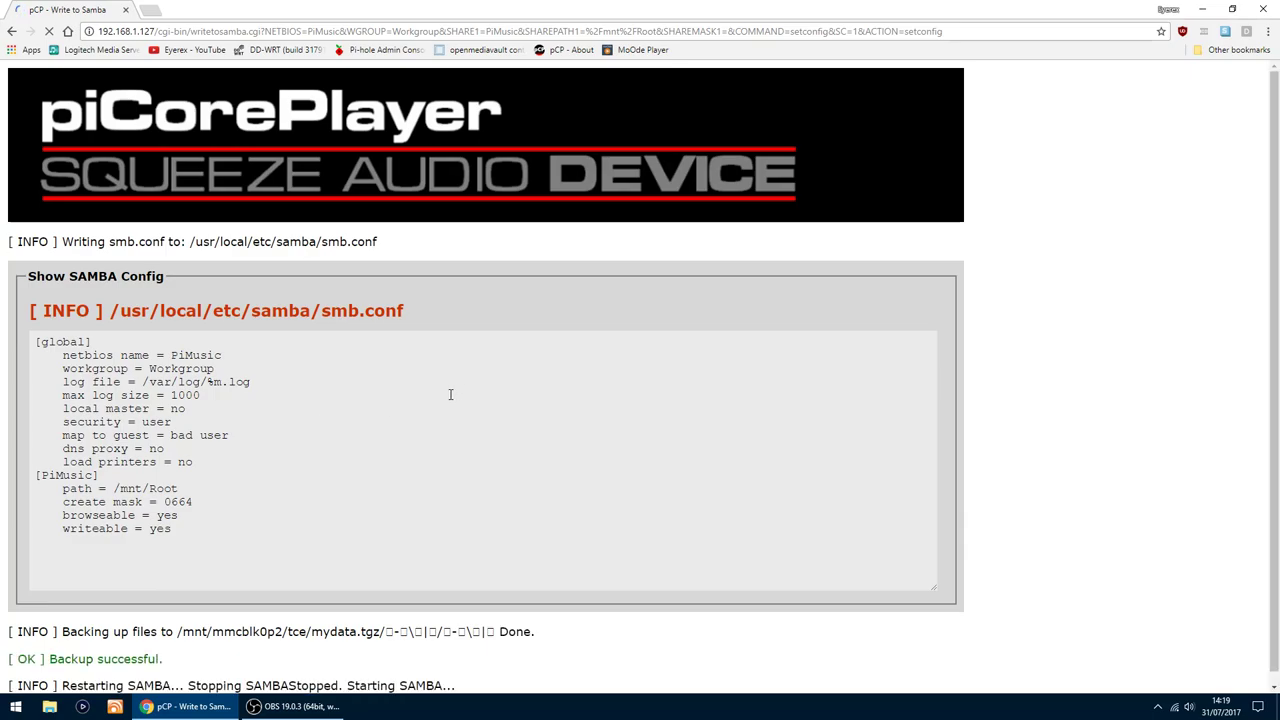
pyautogui.scroll(-1, 450, 394)
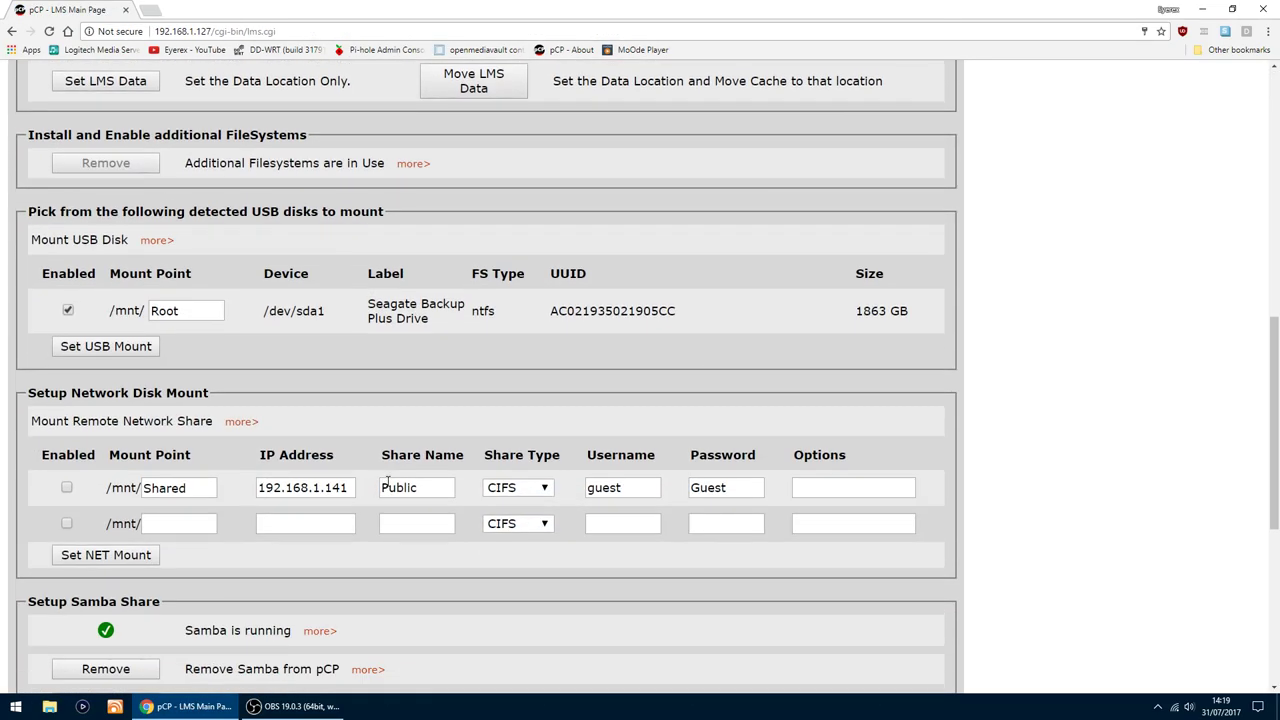
# Set the Samba share password for user tc and return to the LMS settings.
pyautogui.scroll(-2, 390, 487)
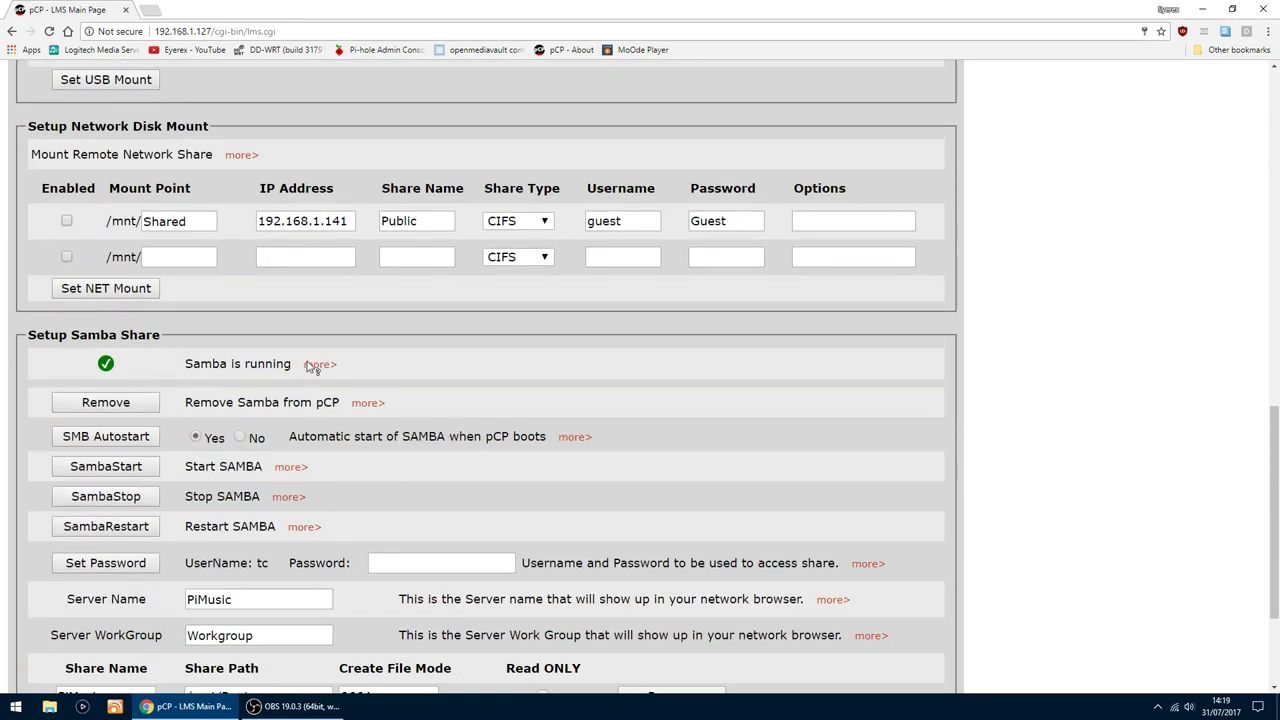
pyautogui.scroll(-2, 346, 390)
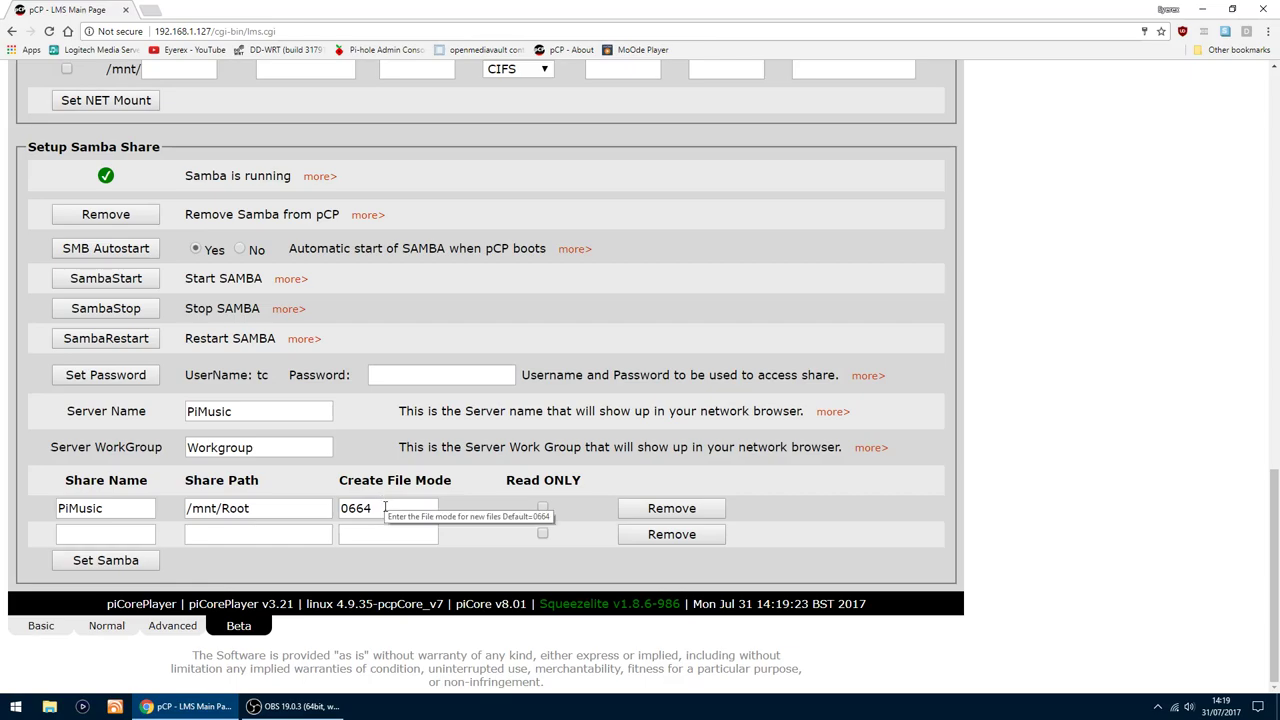
pyautogui.click(418, 376)
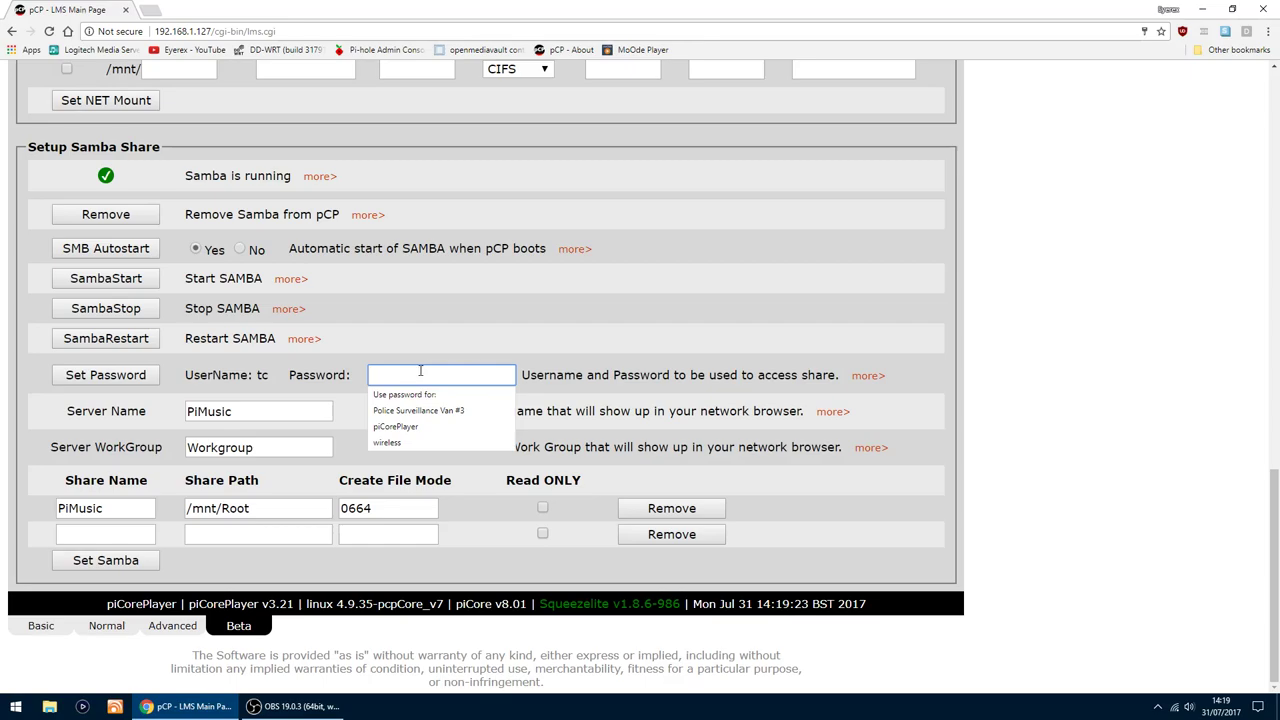
pyautogui.write('••••••')
pyautogui.click(105, 376)
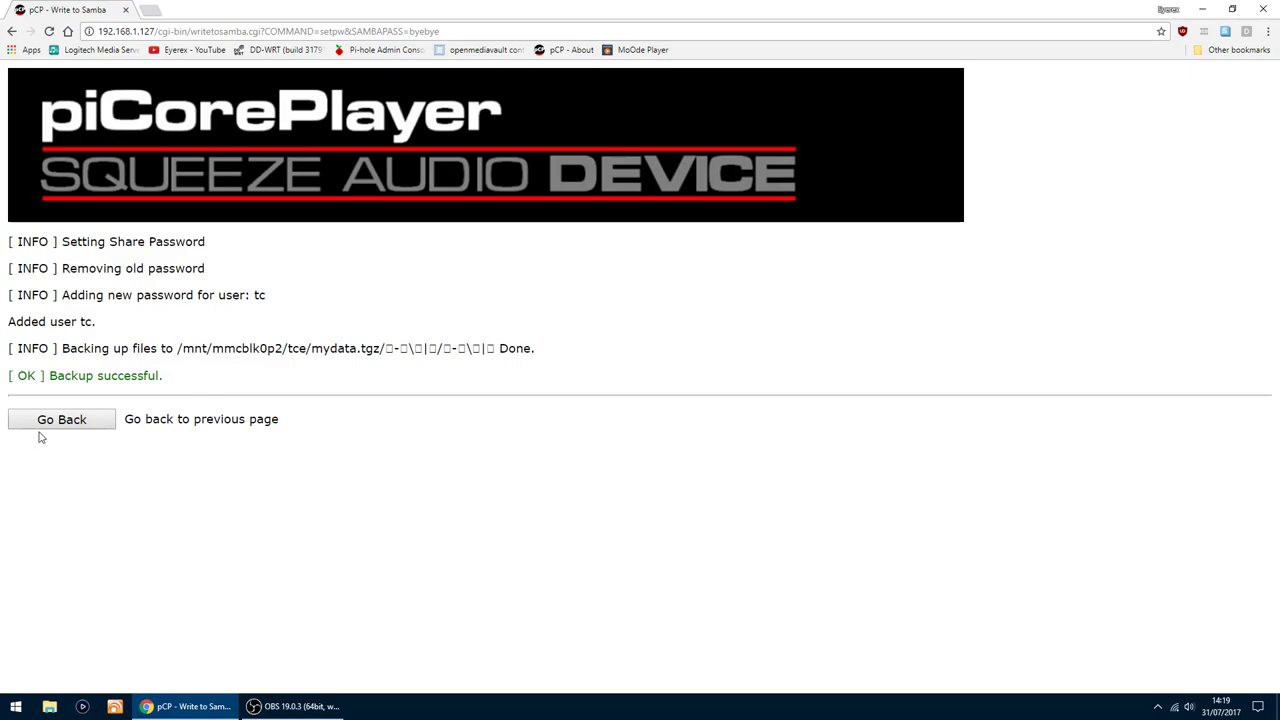
pyautogui.click(63, 422)
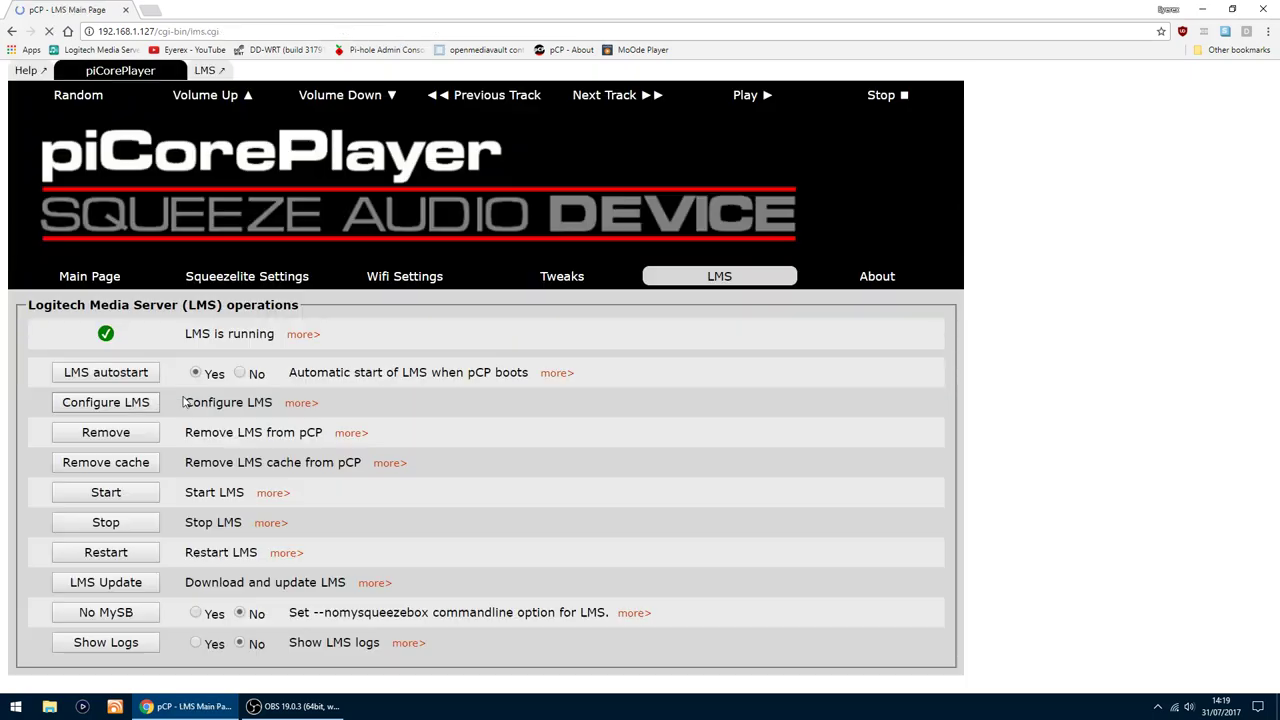
pyautogui.scroll(-6, 300, 395)
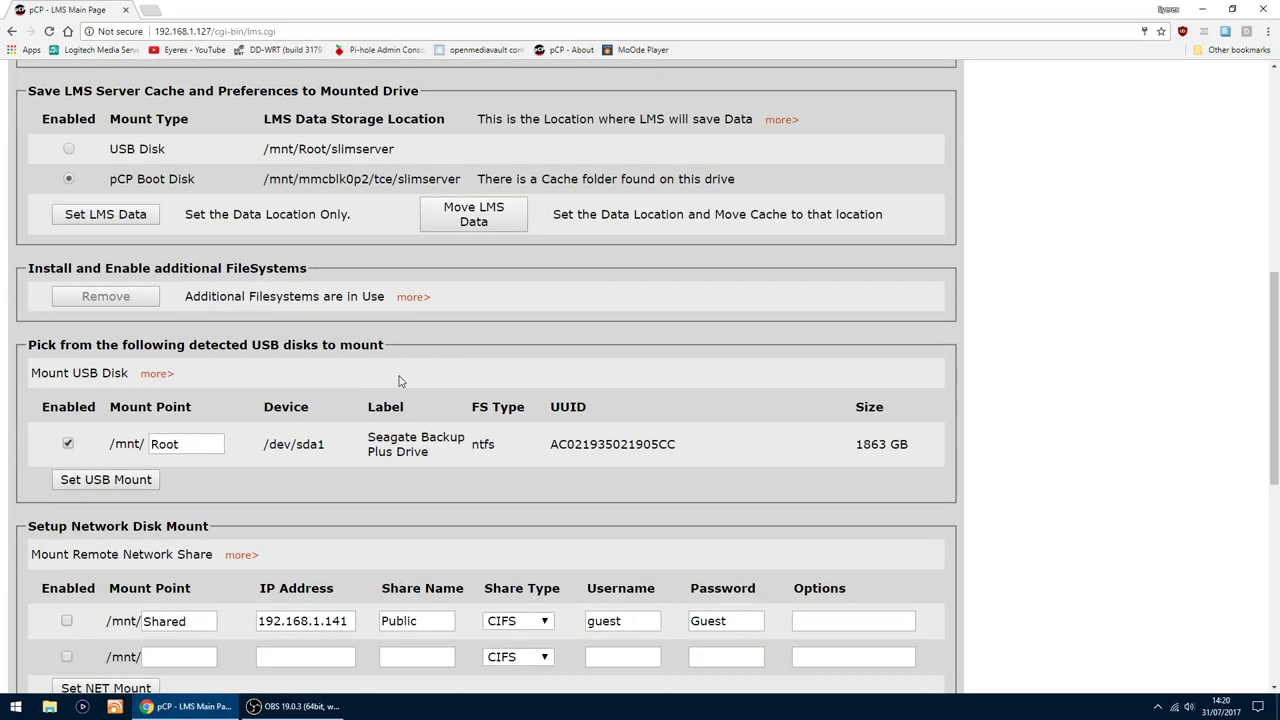
pyautogui.scroll(1, 399, 381)
pyautogui.scroll(-6, 399, 381)
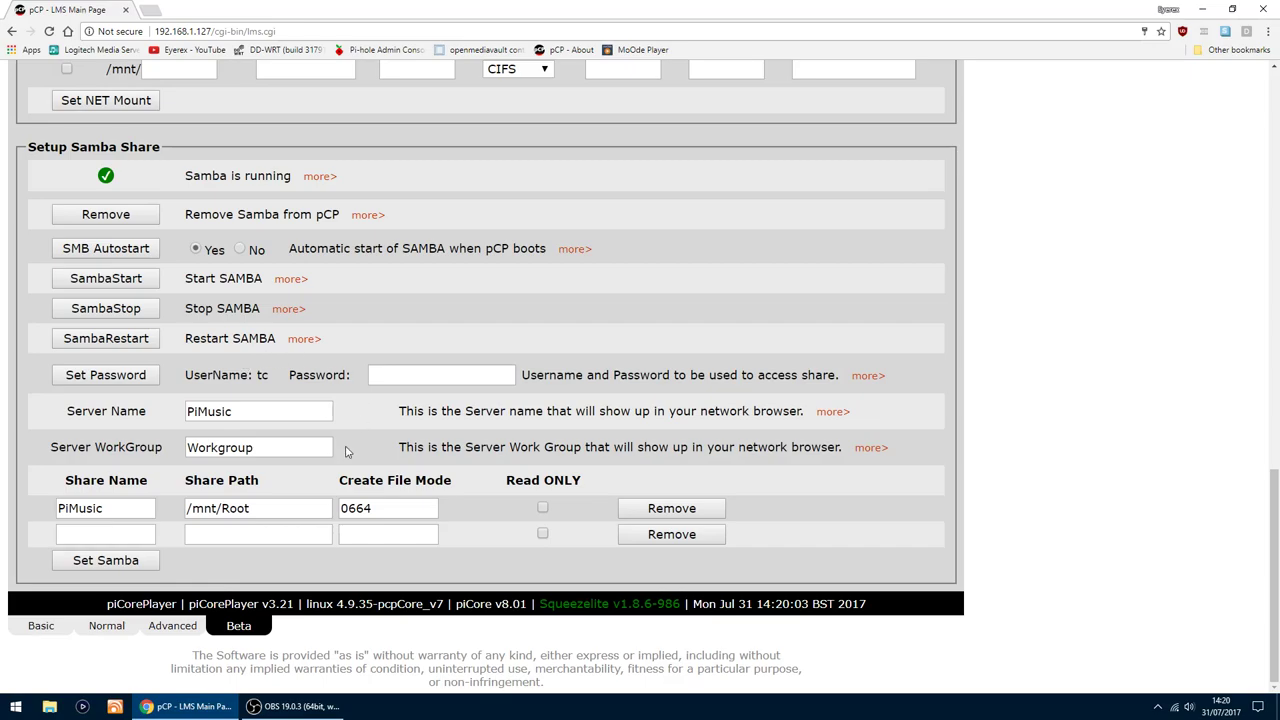
# Switch to File Explorer and open the PiMusic share on the PIMUSIC network computer.
pyautogui.click(49, 712)
pyautogui.click(58, 365)
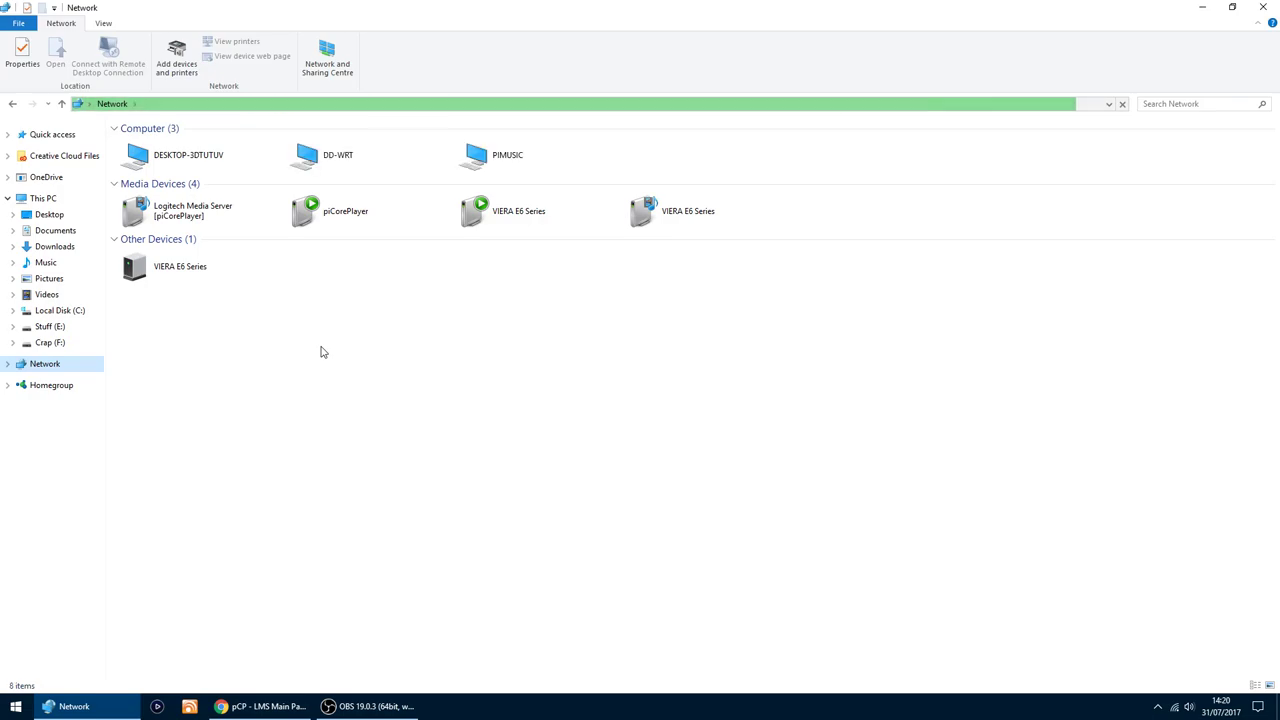
pyautogui.click(486, 161)
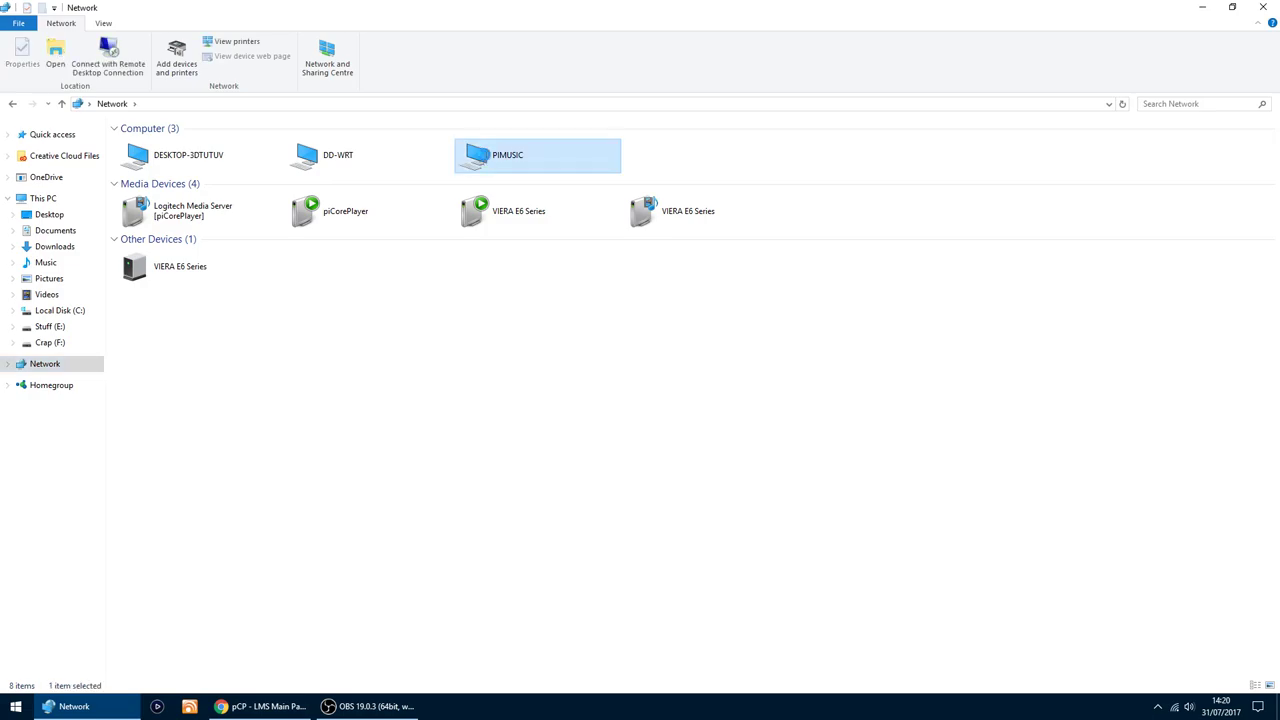
pyautogui.doubleClick(486, 161)
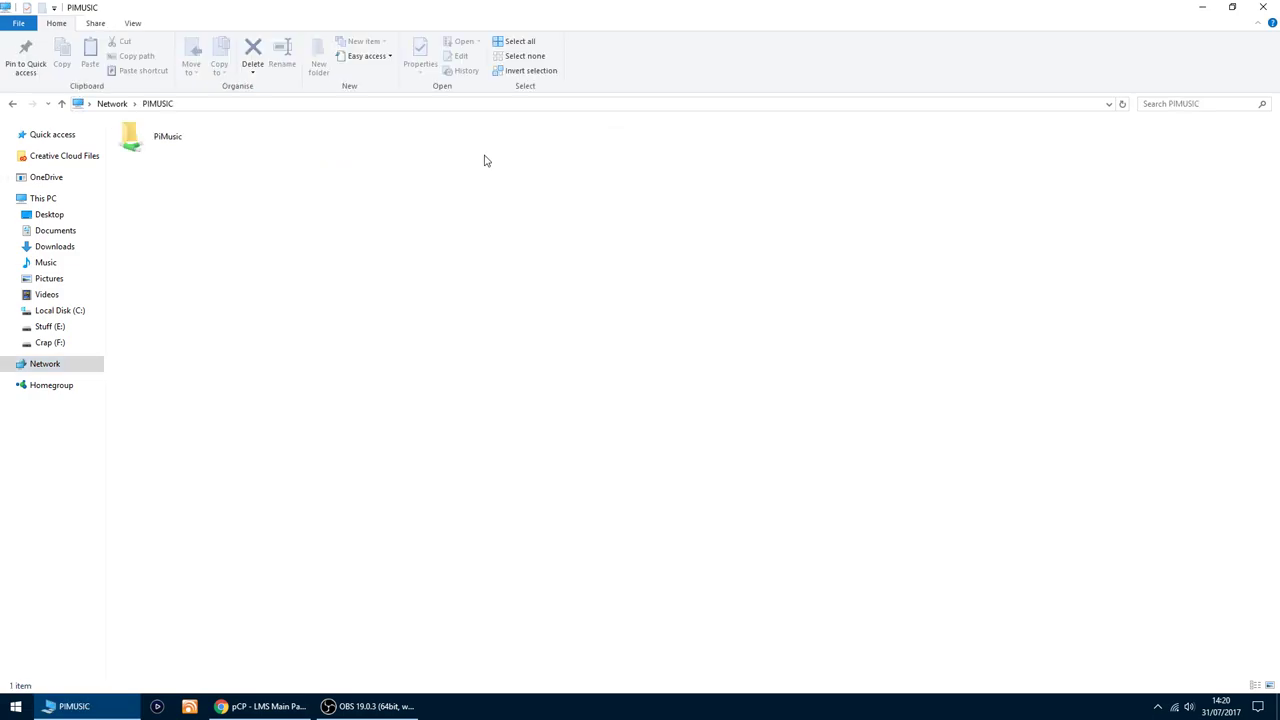
pyautogui.doubleClick(121, 141)
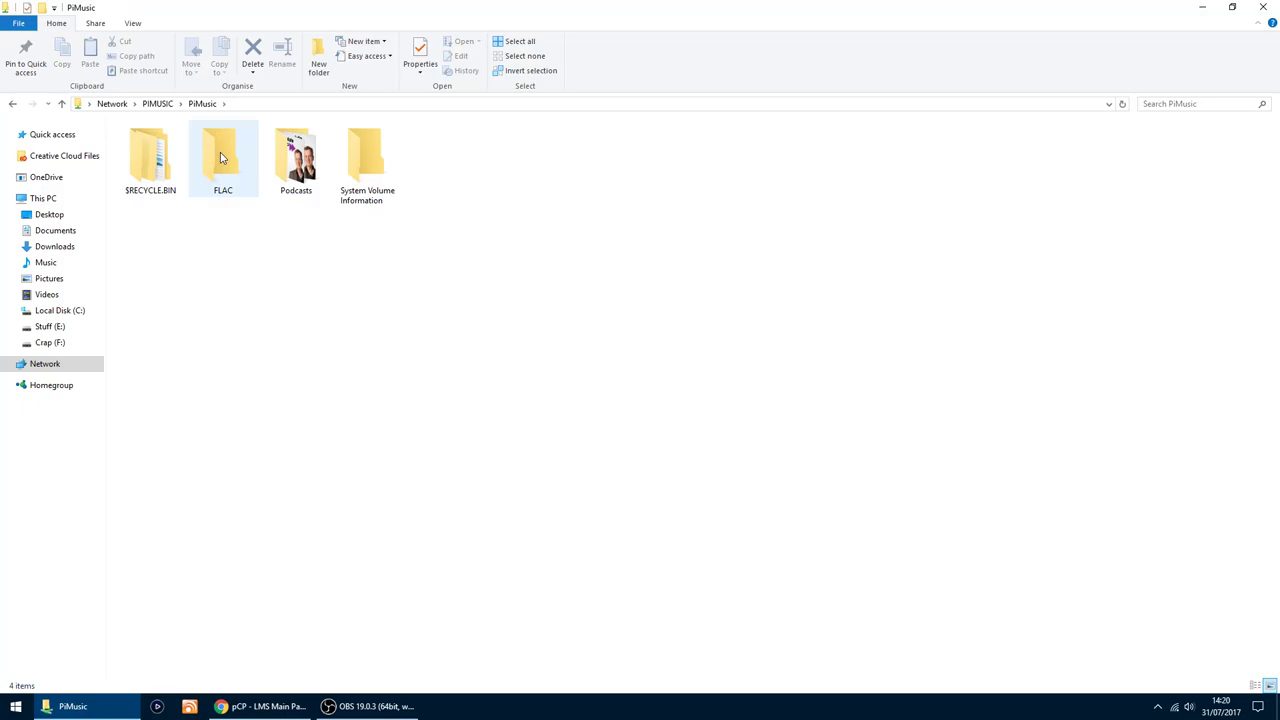
# Look into the share's FLAC and Podcasts folders and return to the share's root.
pyautogui.doubleClick(220, 152)
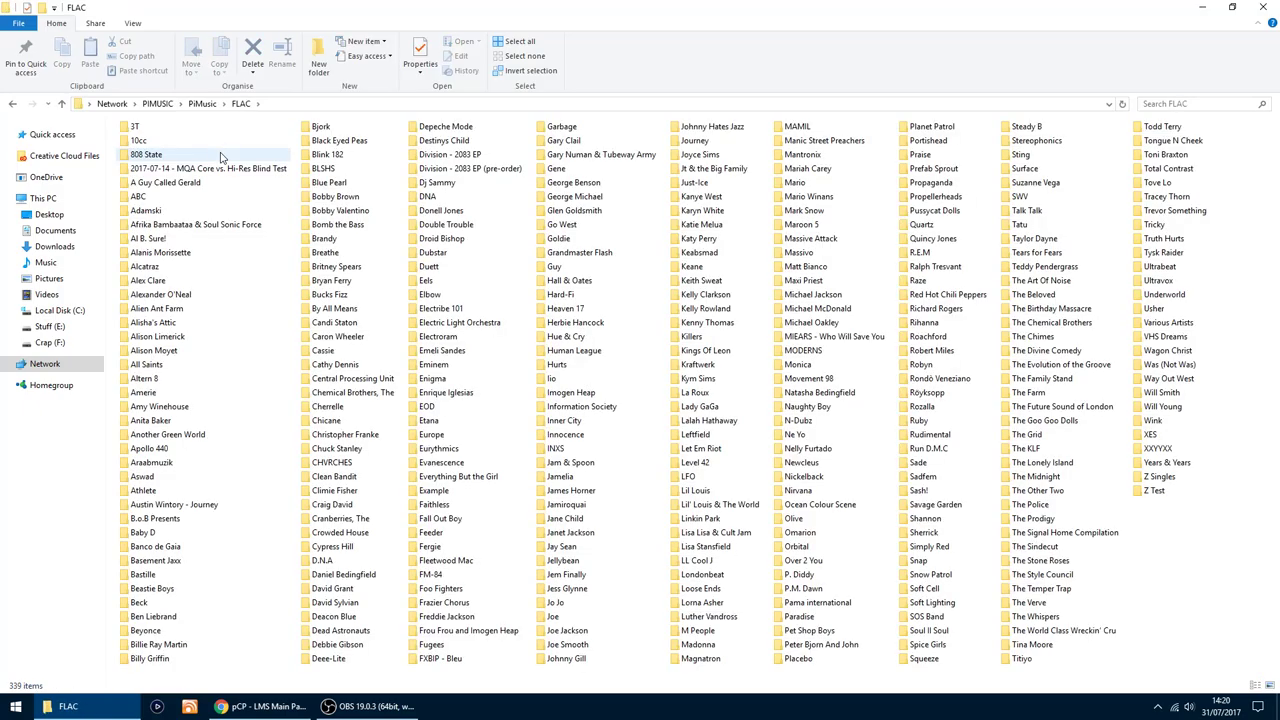
pyautogui.click(13, 104)
pyautogui.doubleClick(291, 150)
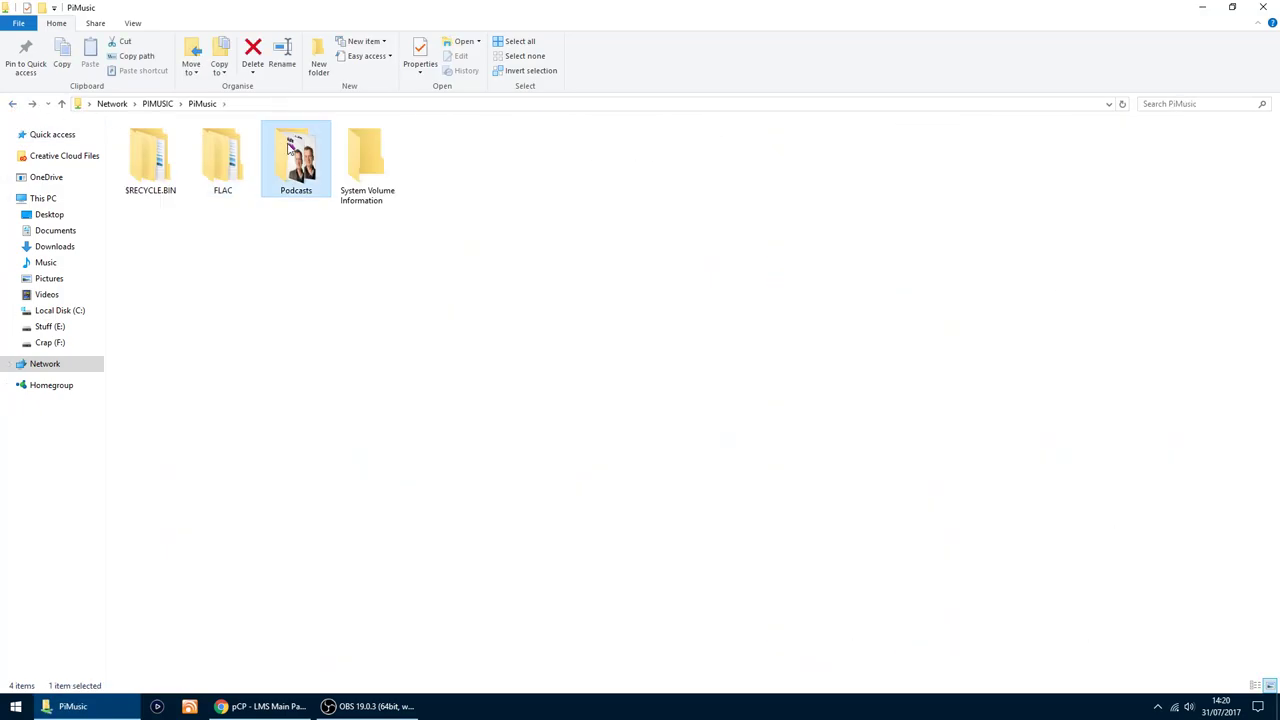
pyautogui.click(13, 104)
pyautogui.click(240, 173)
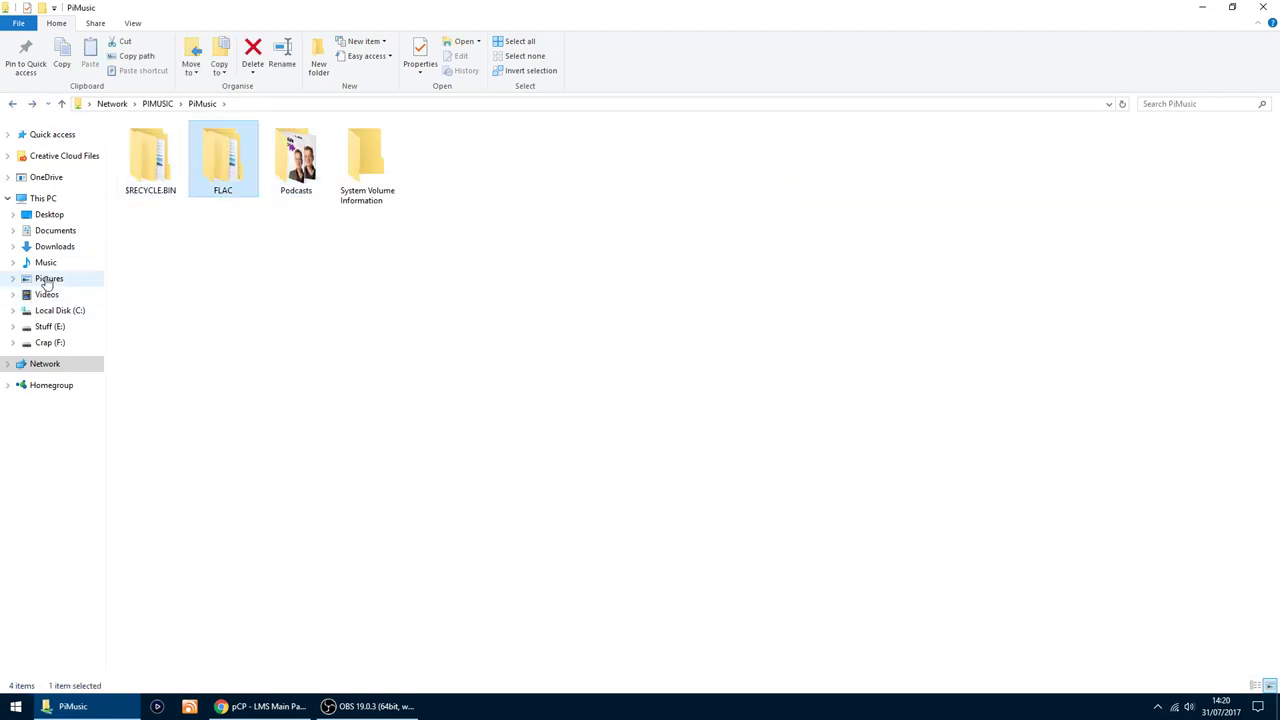
# Copy the Analogical Force folder from the local Music folder into the share's FLAC folder, then close File Explorer.
pyautogui.click(46, 263)
pyautogui.rightClick(148, 146)
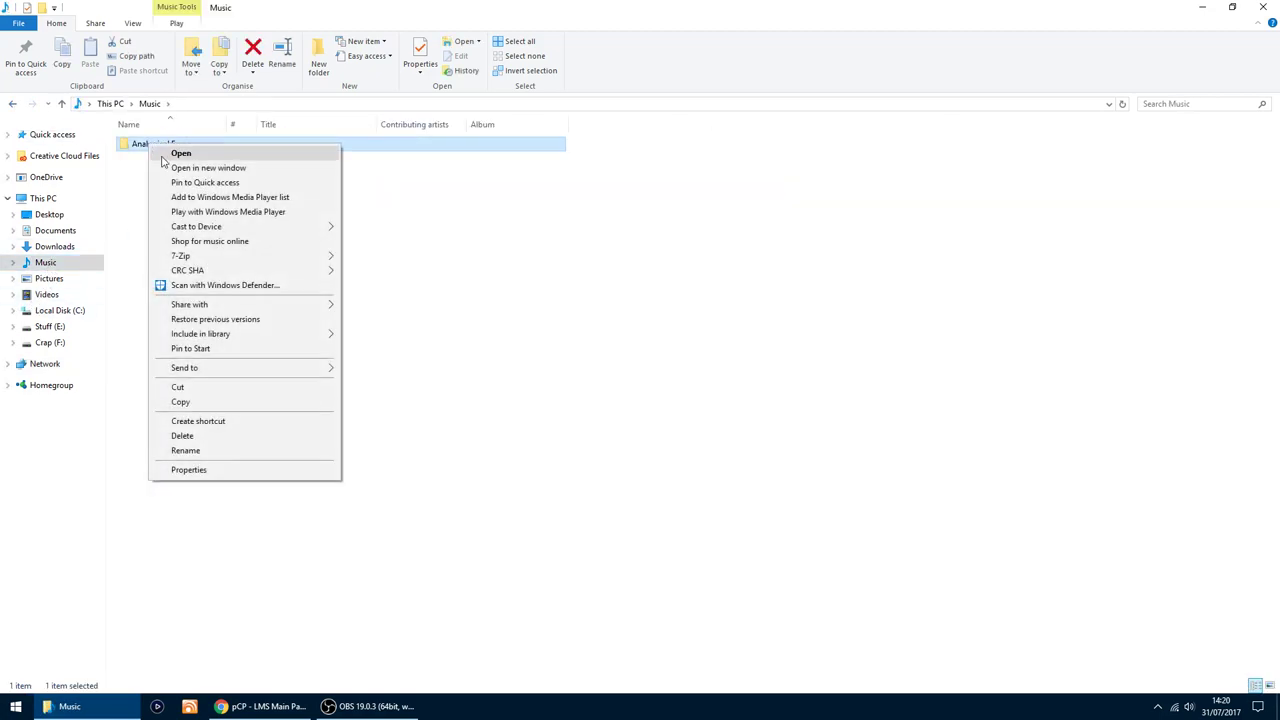
pyautogui.click(203, 406)
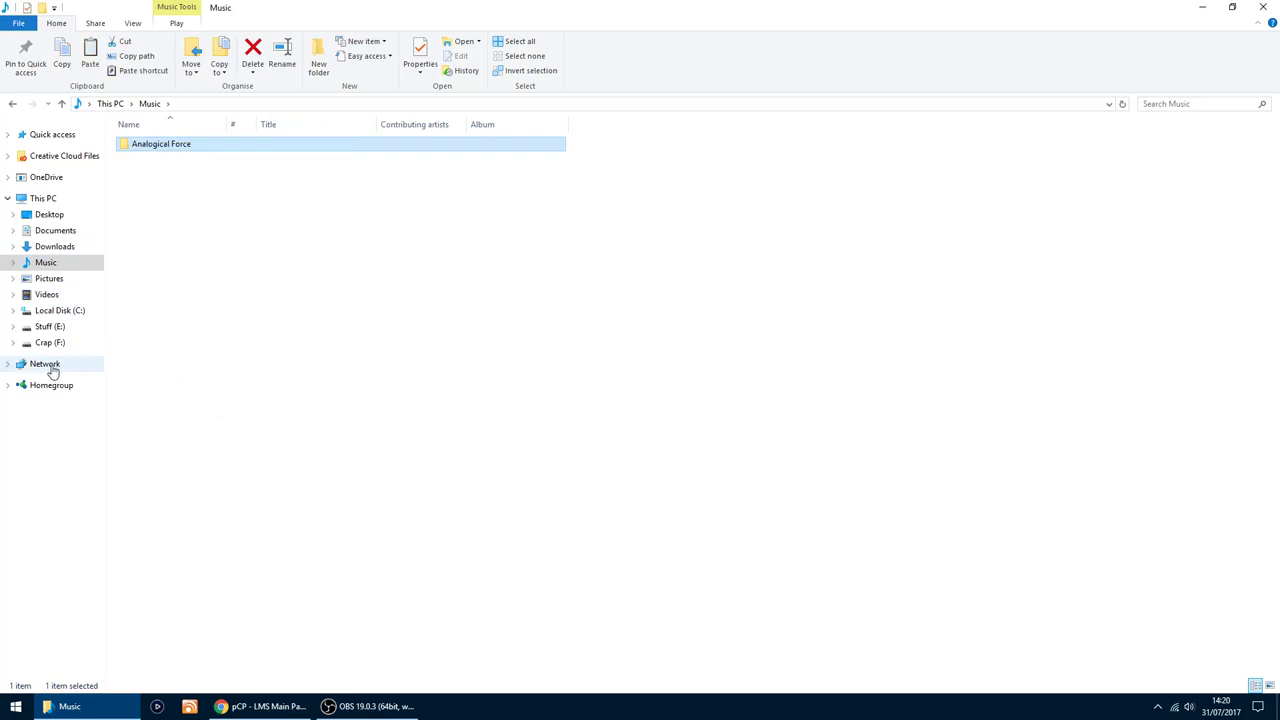
pyautogui.click(13, 104)
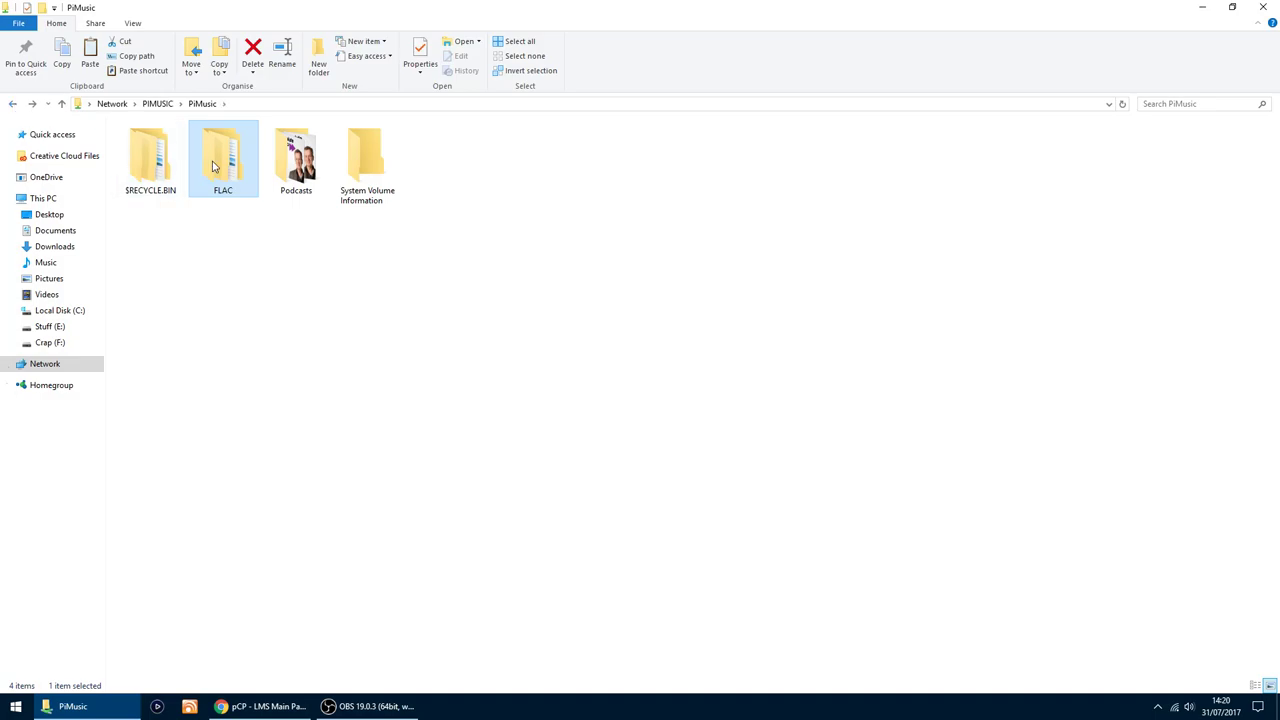
pyautogui.doubleClick(223, 165)
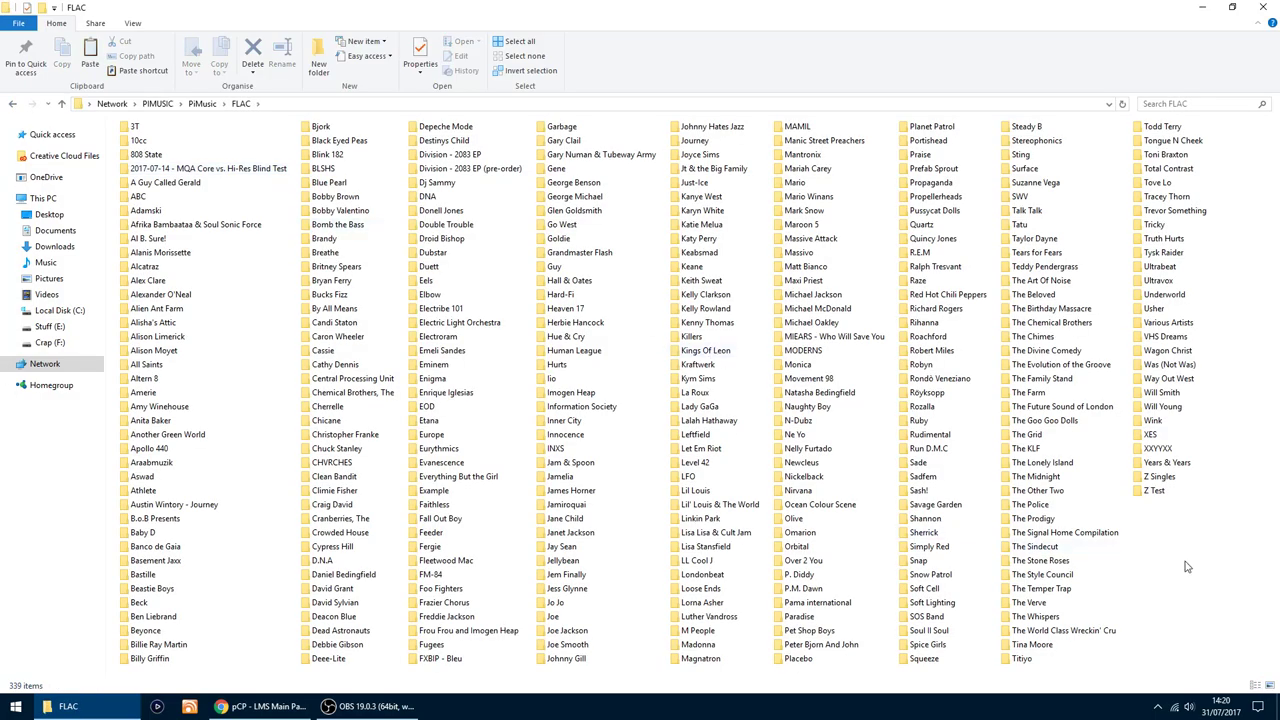
pyautogui.rightClick(1183, 566)
pyautogui.click(1174, 497)
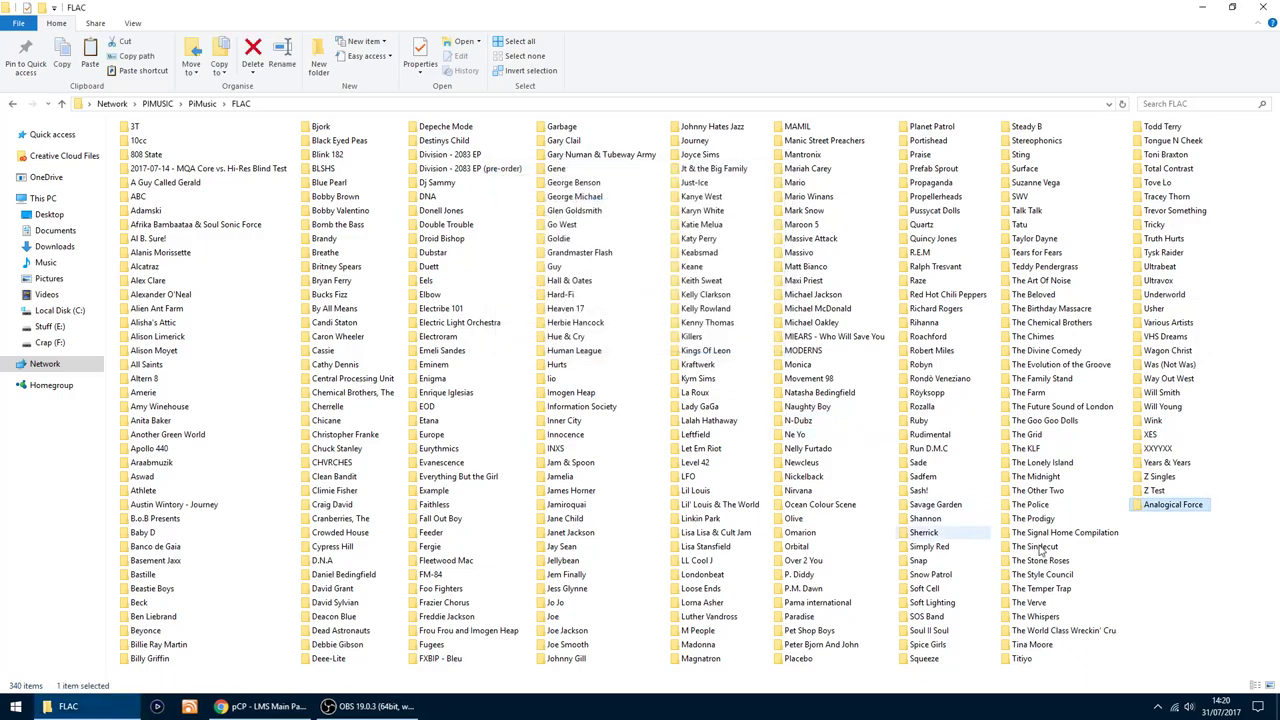
pyautogui.click(1266, 8)
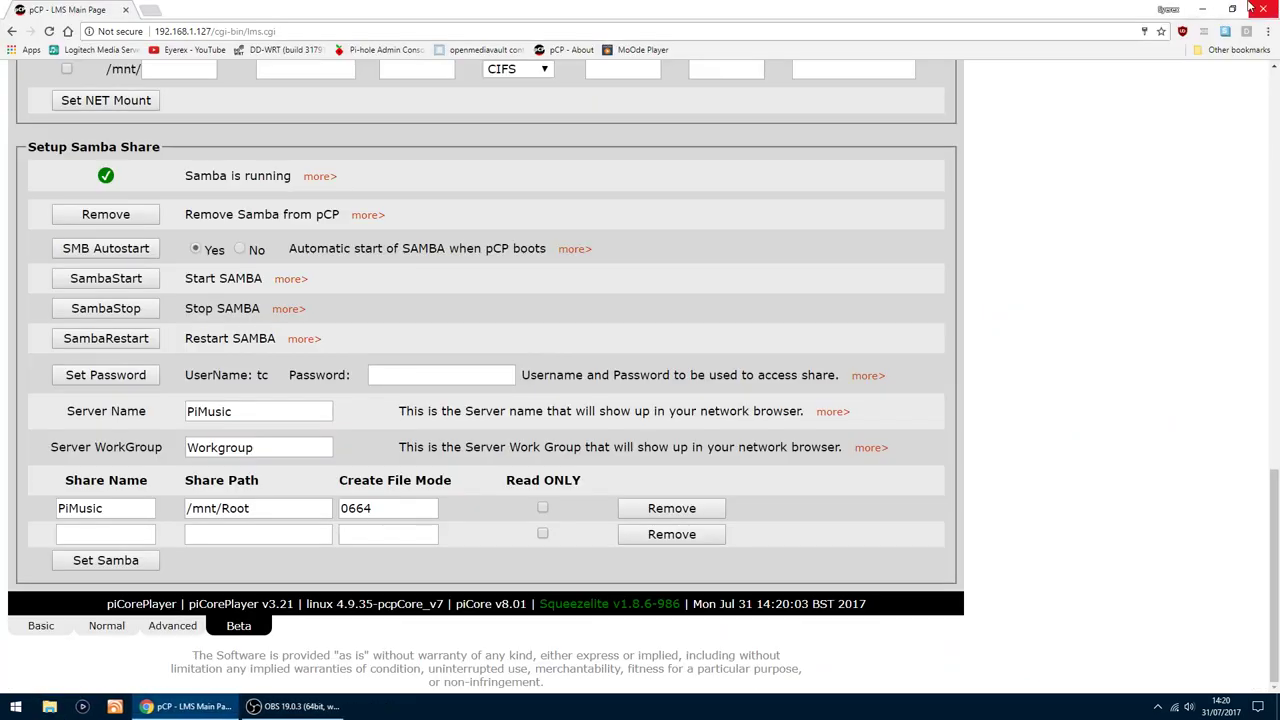
# Switch to Logitech Media Server, set /mnt/Root/FLAC as the first media folder in the server settings, and apply it with a library rescan.
pyautogui.click(92, 52)
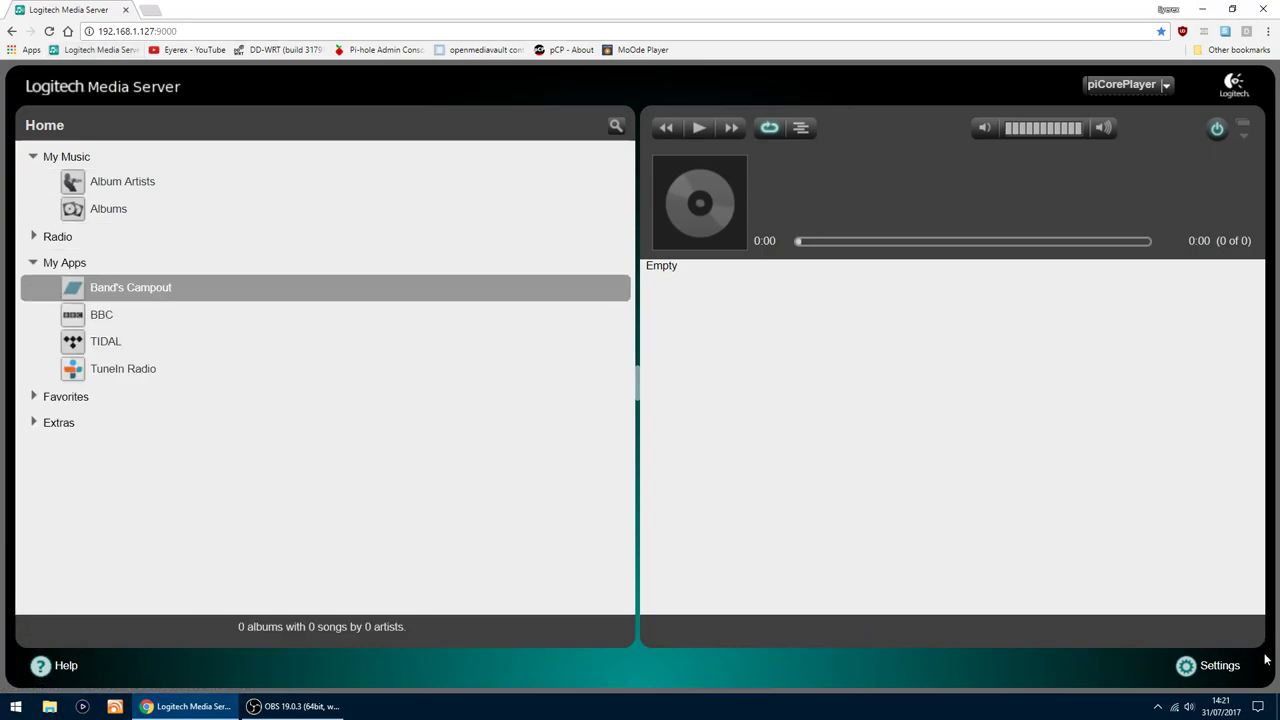
pyautogui.click(1234, 668)
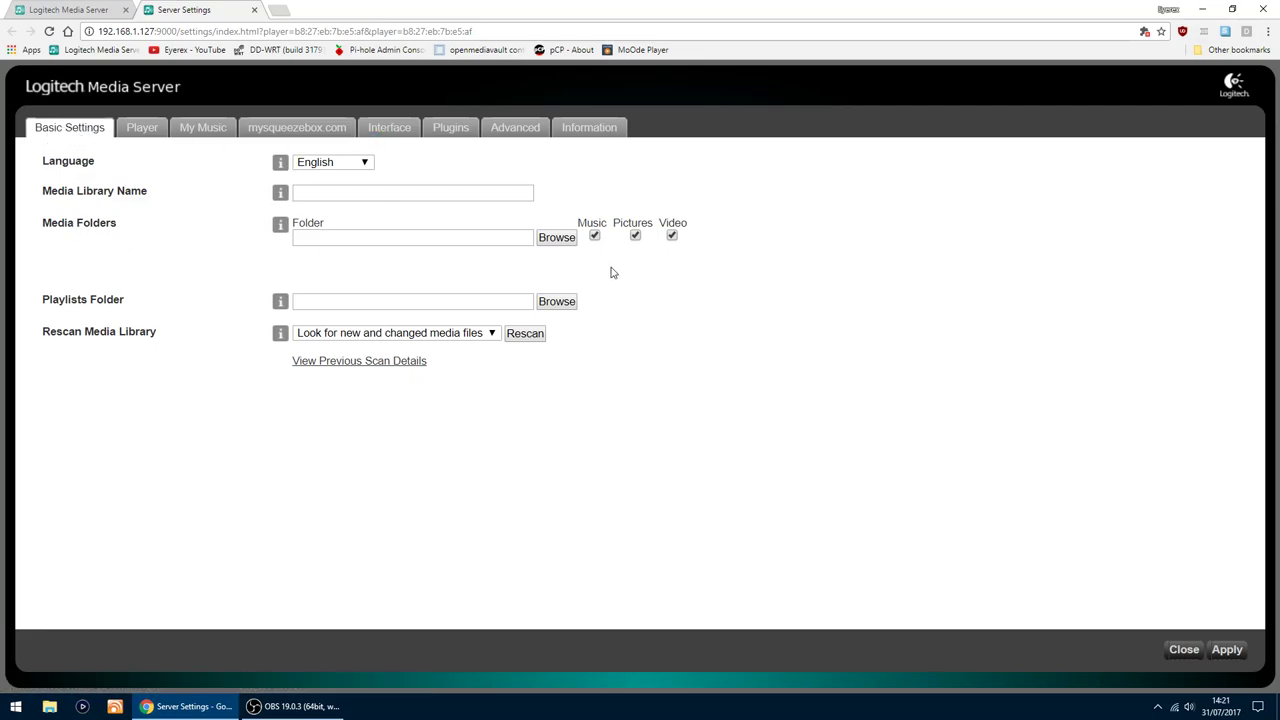
pyautogui.click(557, 238)
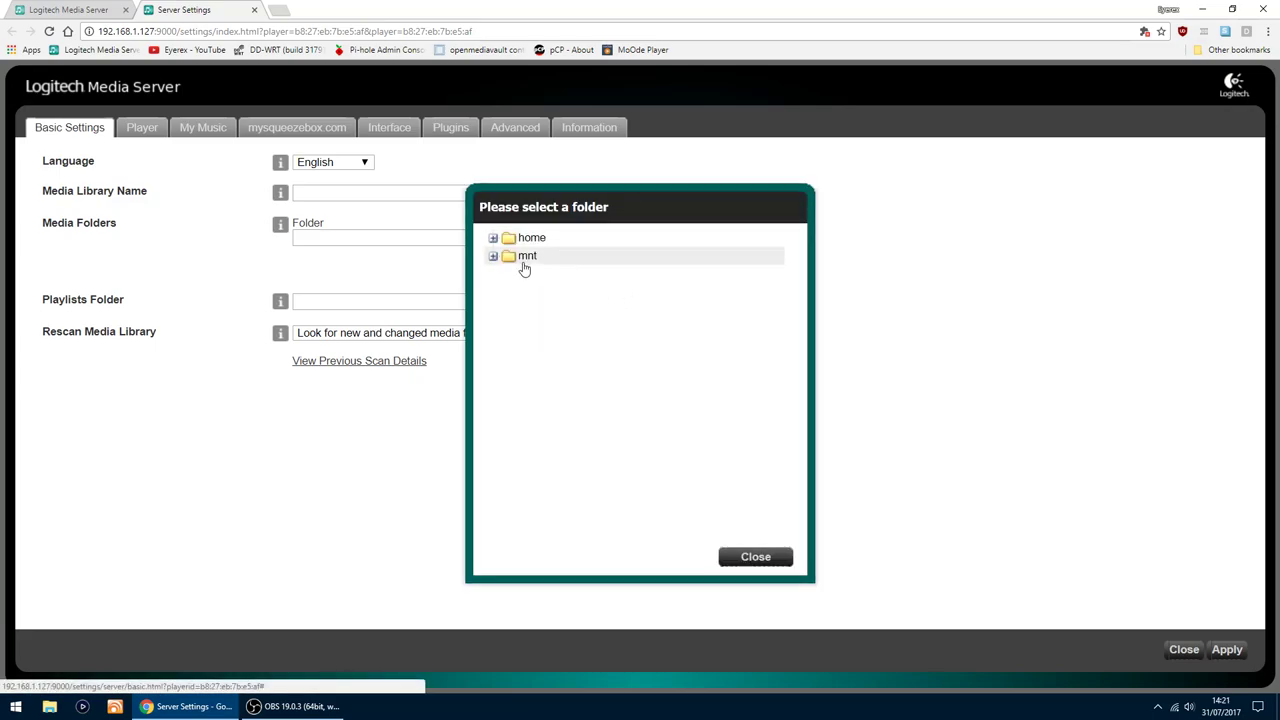
pyautogui.click(493, 257)
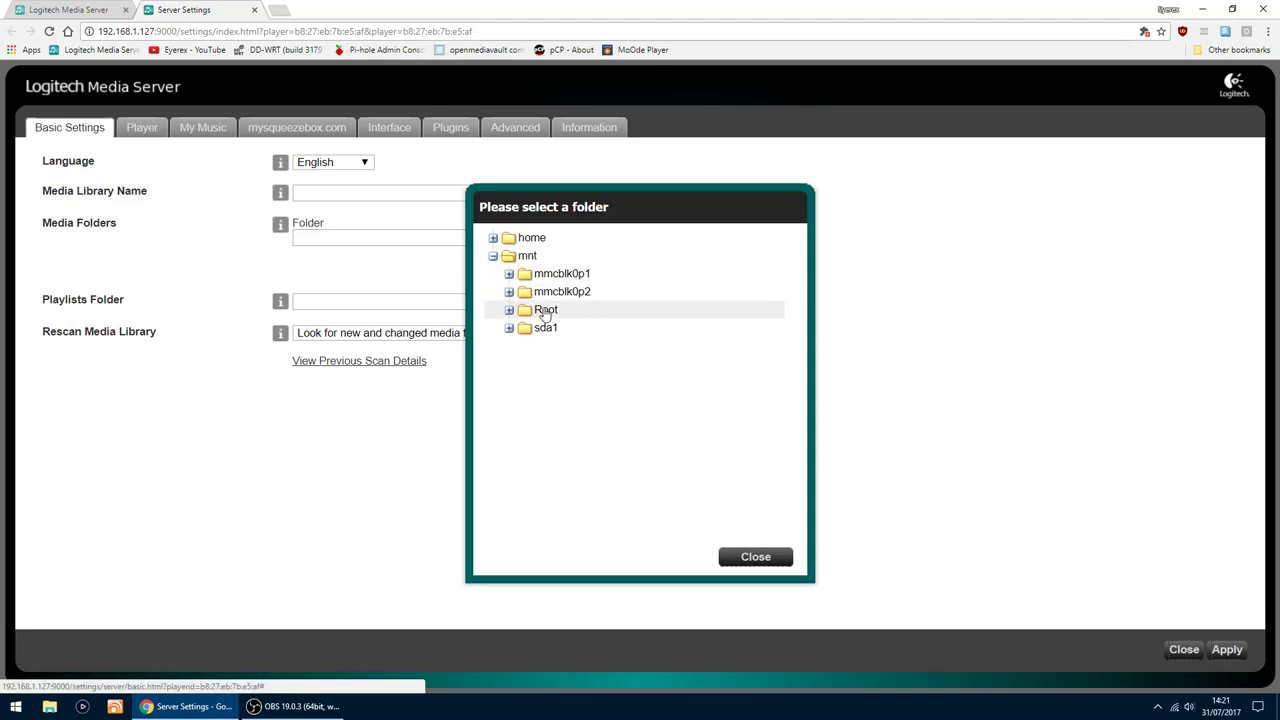
pyautogui.click(509, 311)
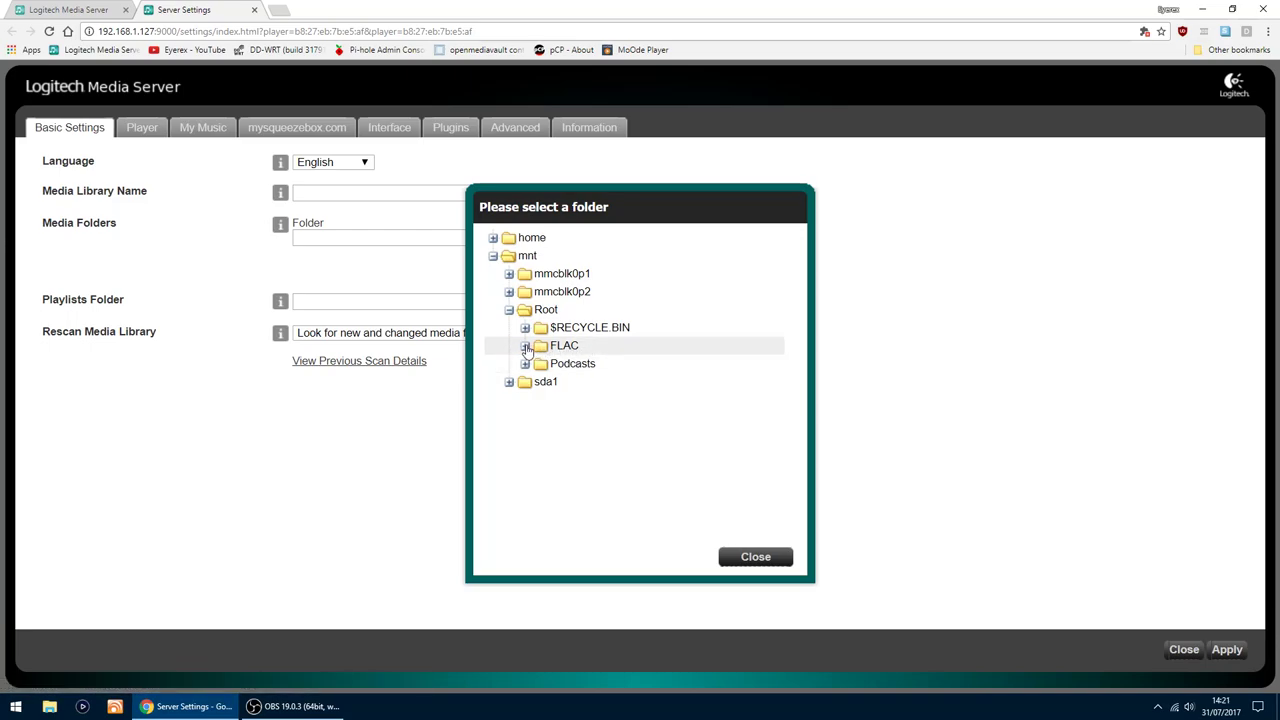
pyautogui.click(525, 346)
pyautogui.click(562, 346)
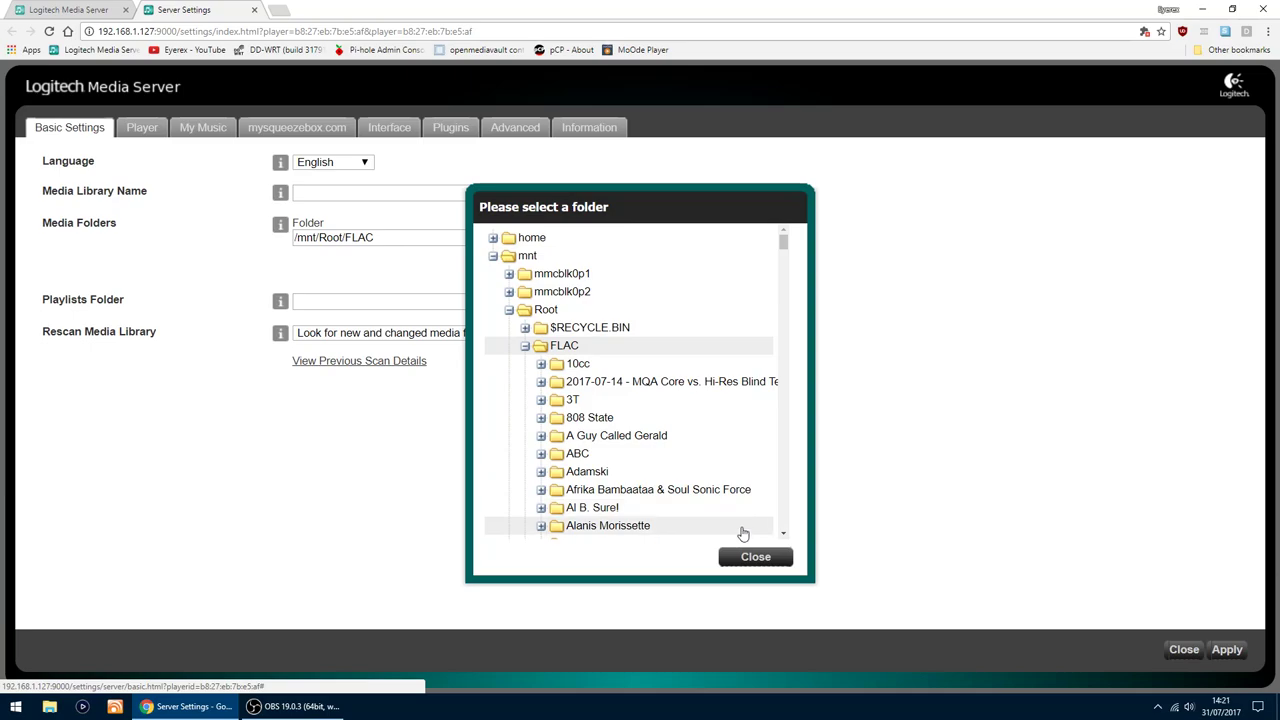
pyautogui.click(755, 557)
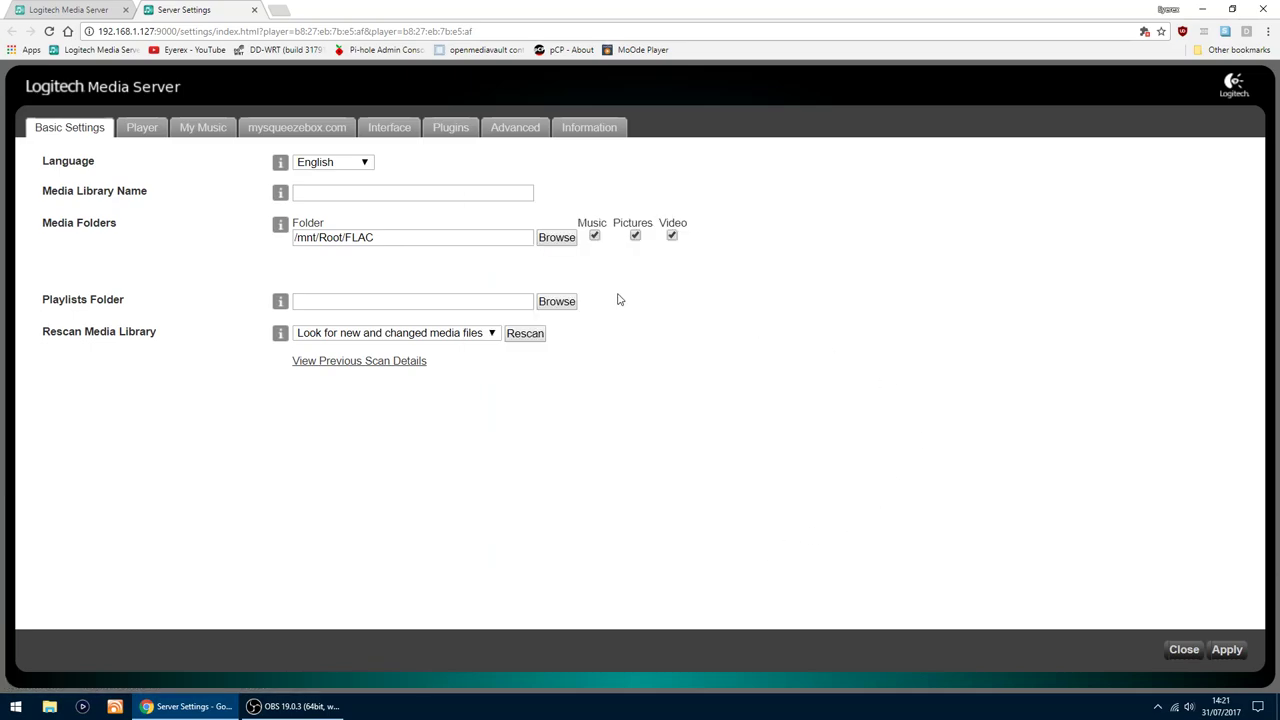
pyautogui.click(1226, 650)
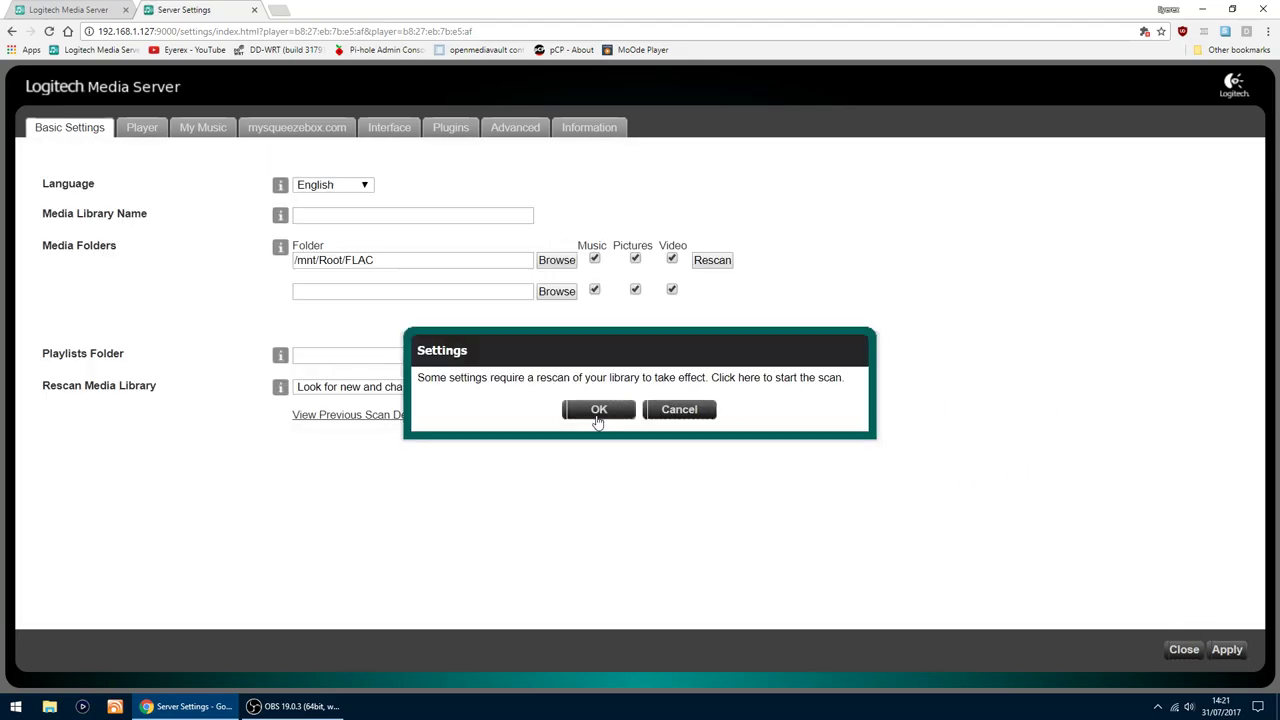
pyautogui.click(596, 411)
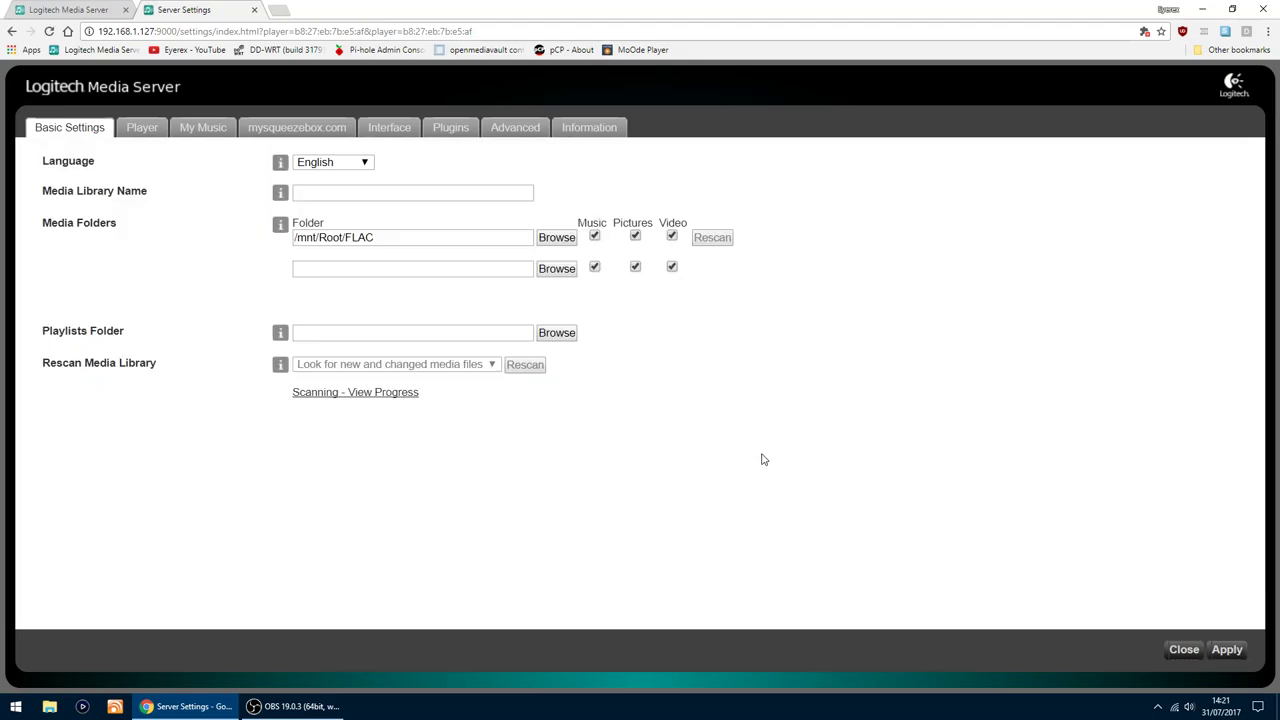
# Add /mnt/Root/Podcasts as the second media folder, apply the change, and close the server settings.
pyautogui.click(555, 270)
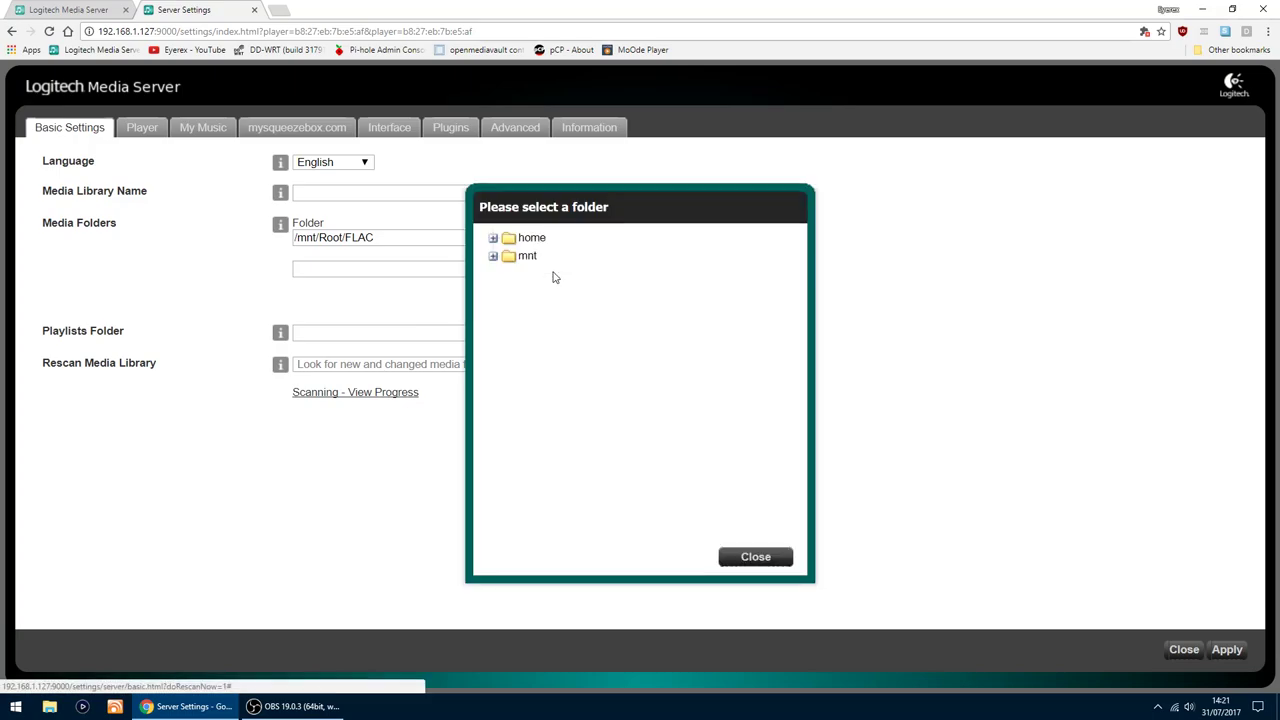
pyautogui.click(492, 256)
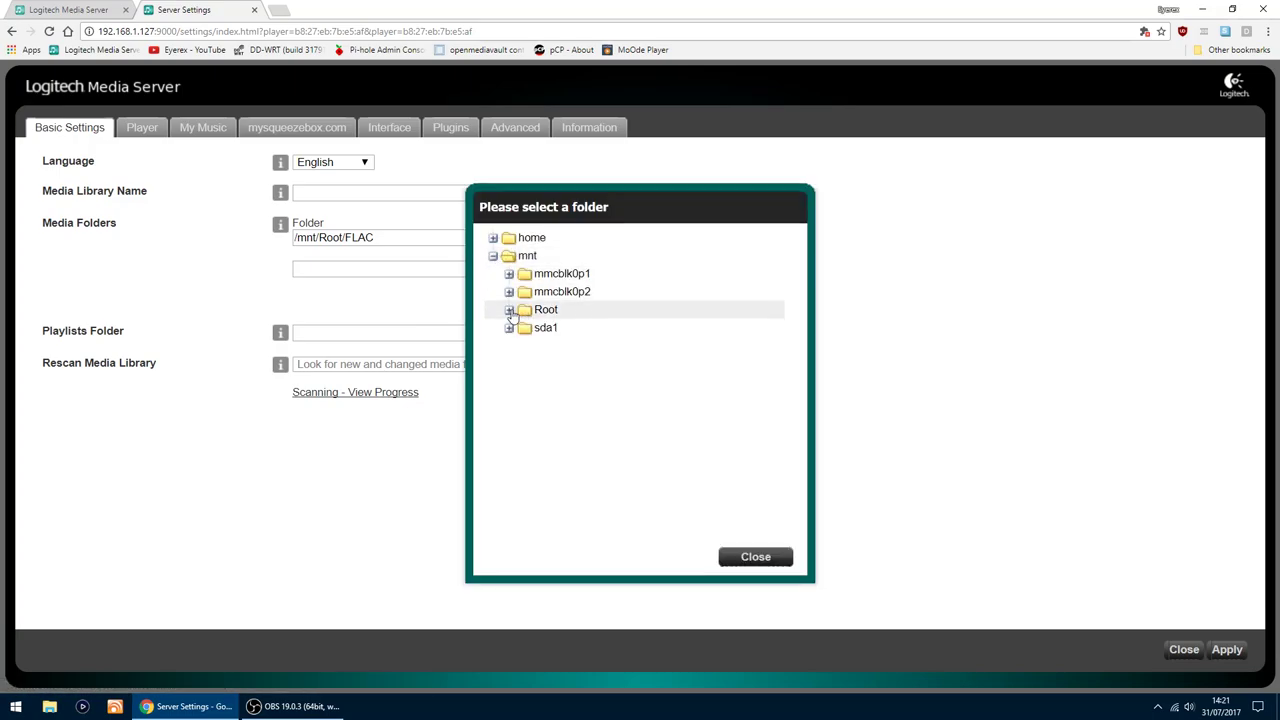
pyautogui.click(509, 311)
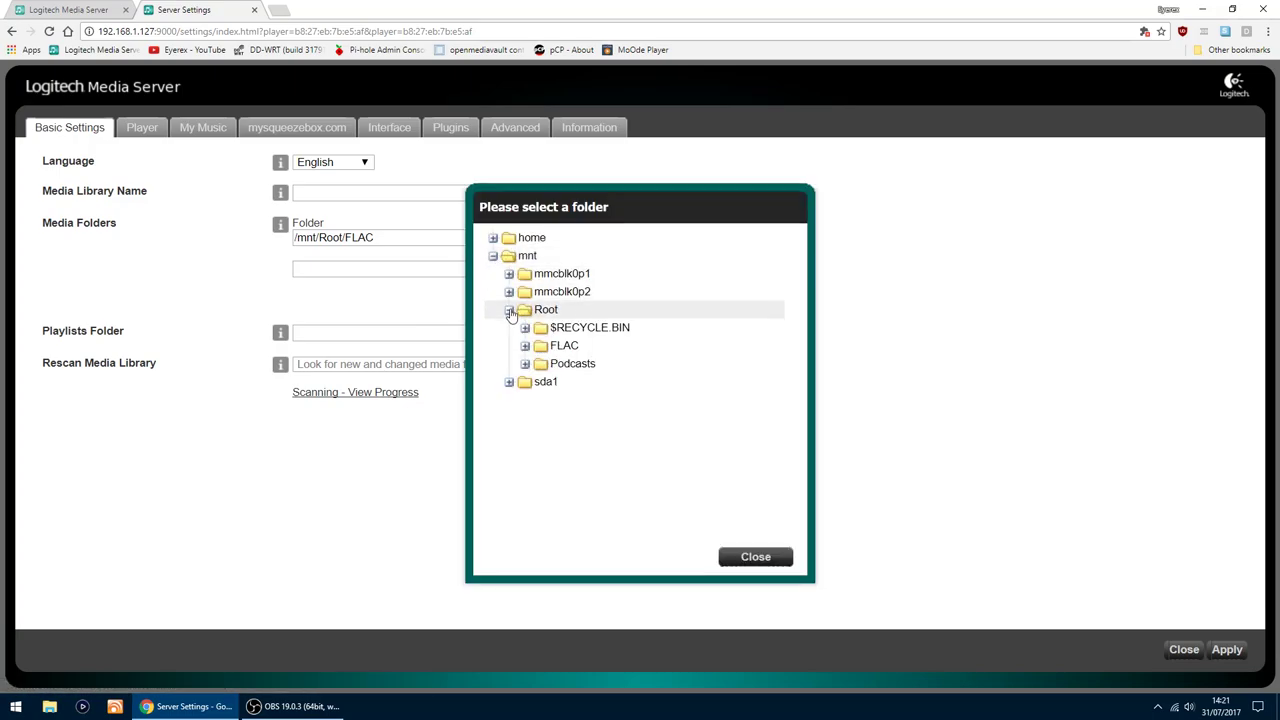
pyautogui.click(570, 366)
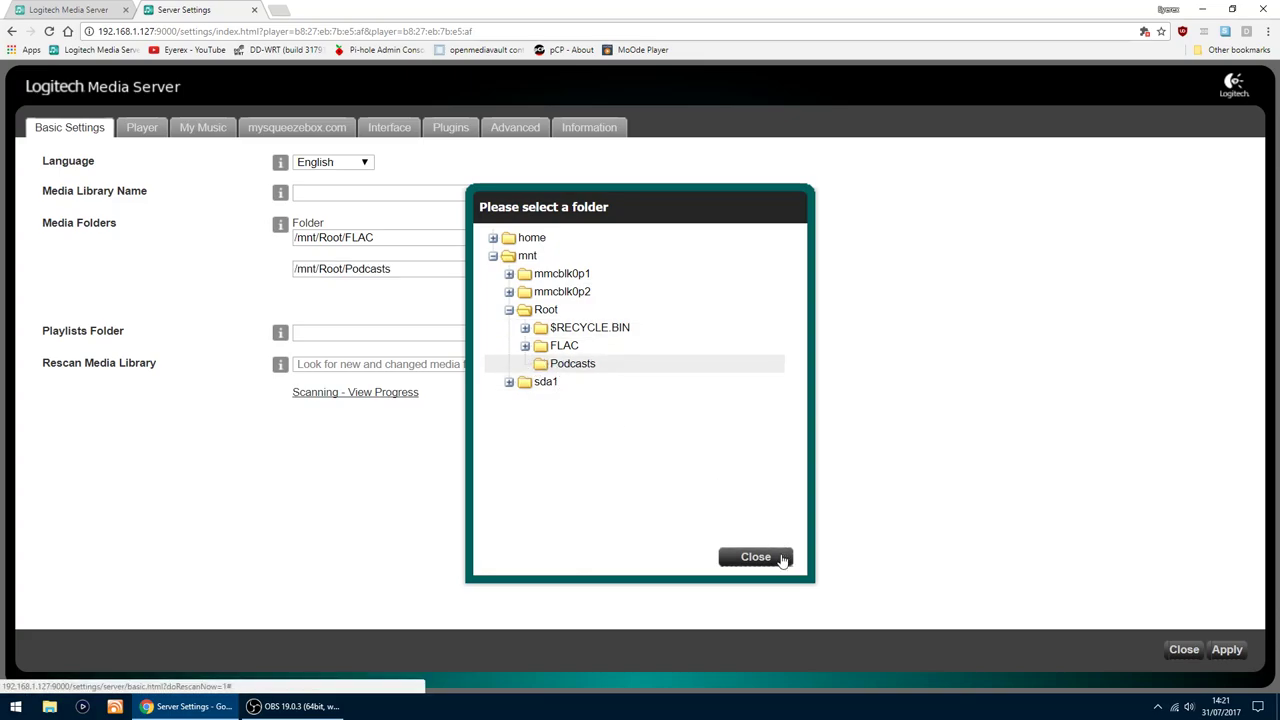
pyautogui.click(756, 557)
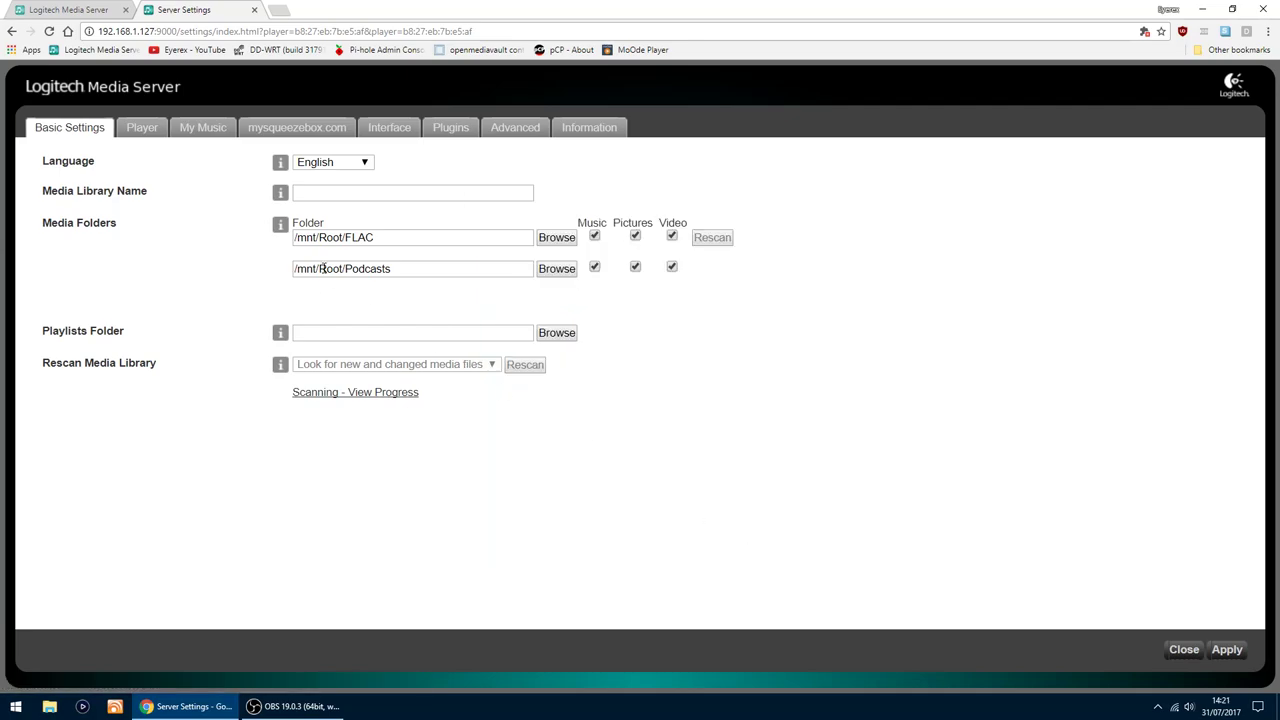
pyautogui.click(1227, 650)
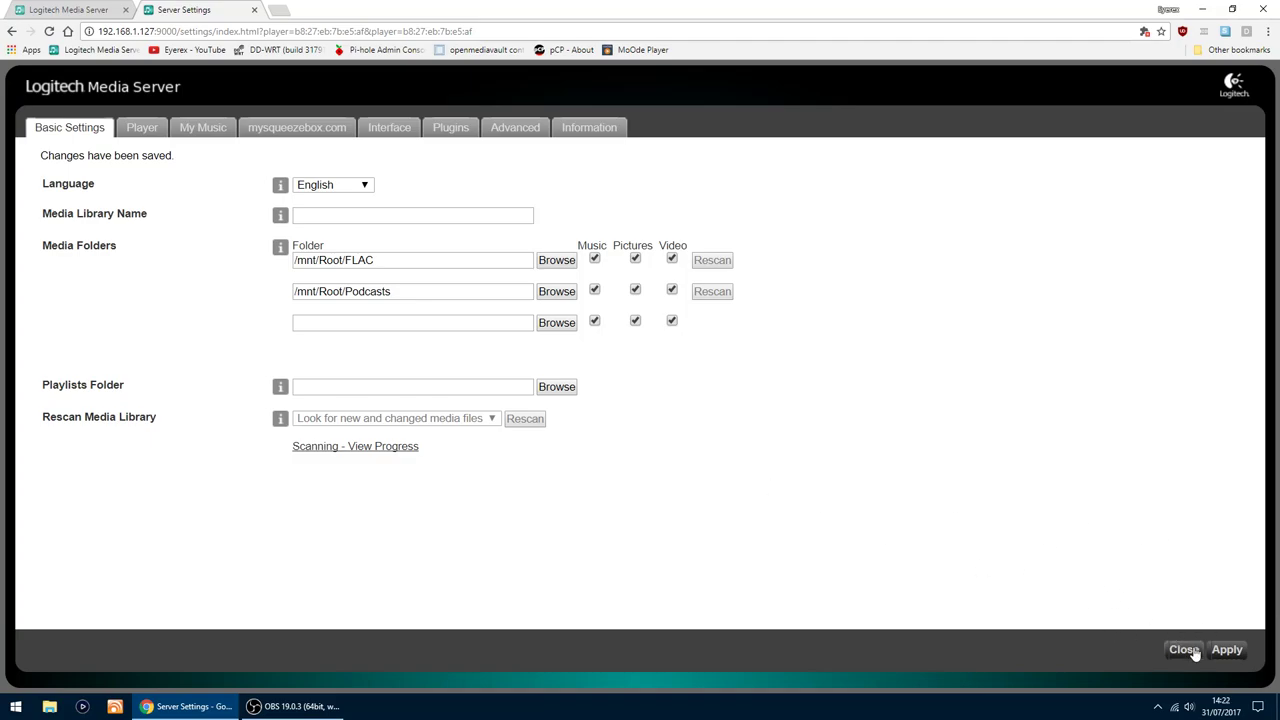
pyautogui.click(1183, 649)
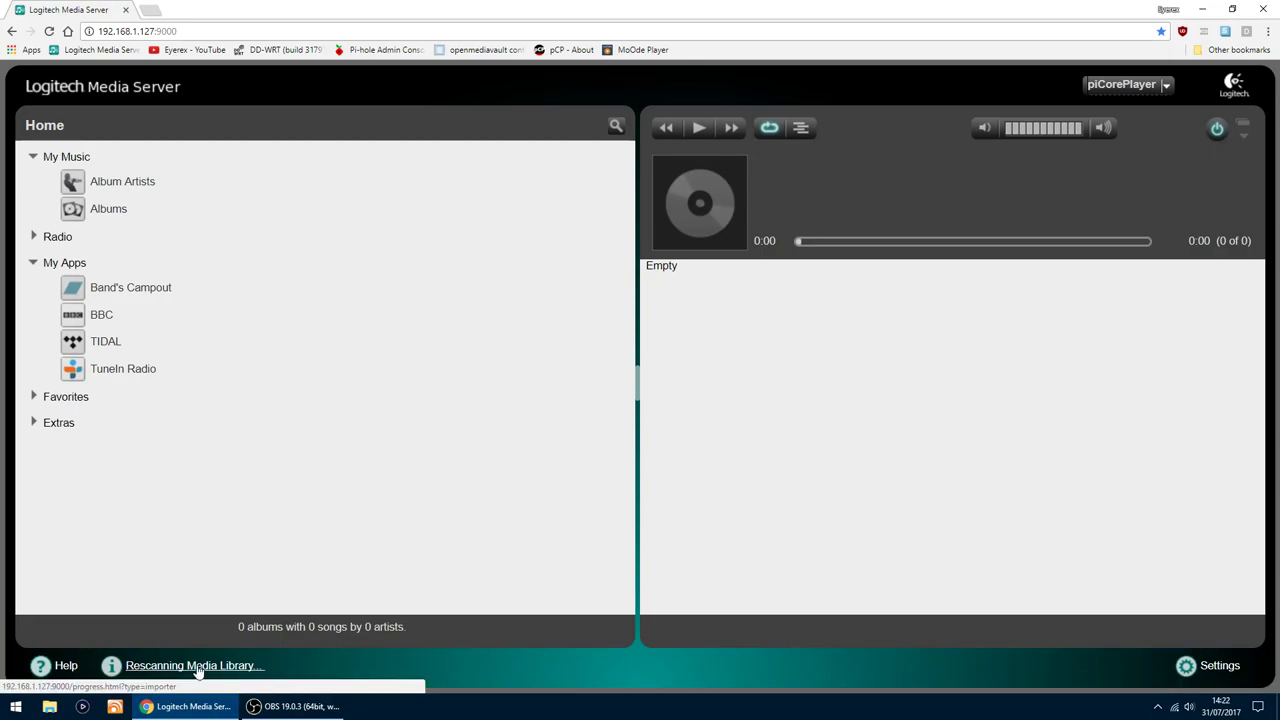
pyautogui.click(400, 423)
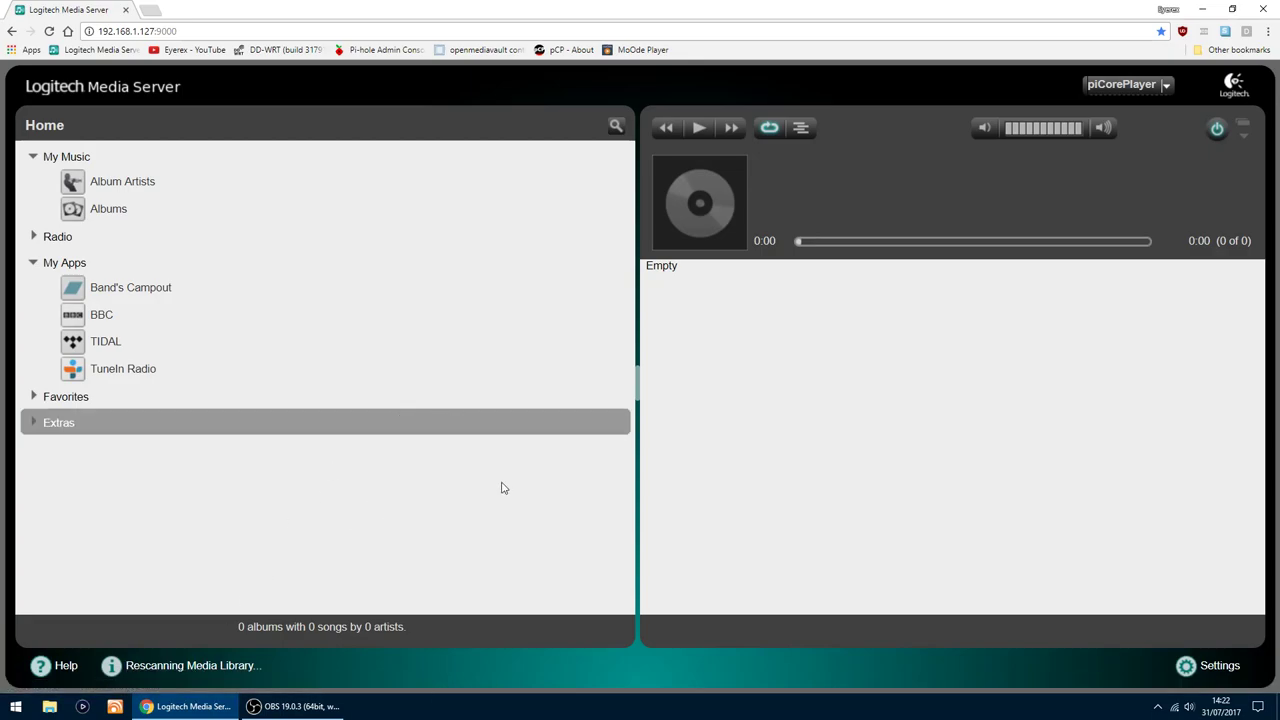